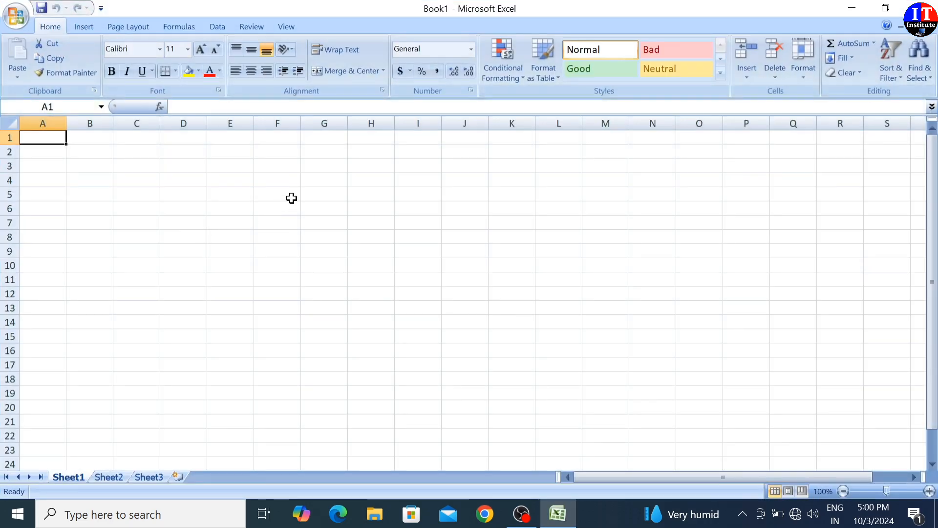
Close the open Excel window and relaunch Microsoft Office Excel 2007 from the Microsoft Office folder of installed programs
left_click(919, 8)
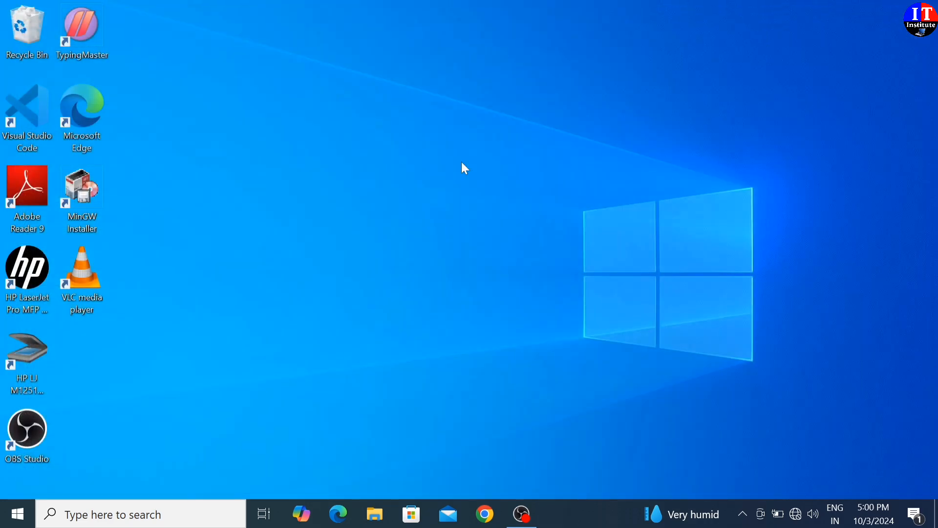
left_click(14, 517)
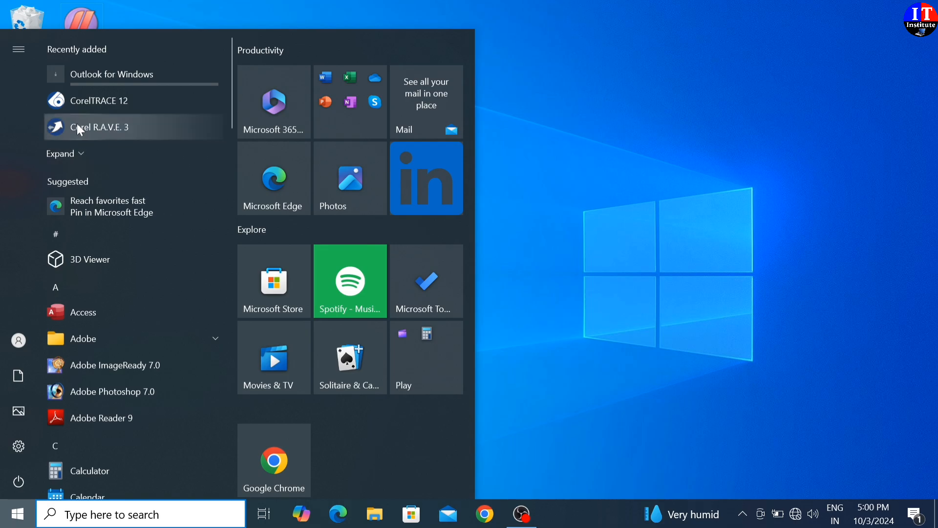
scroll(100, 366, "down", 15)
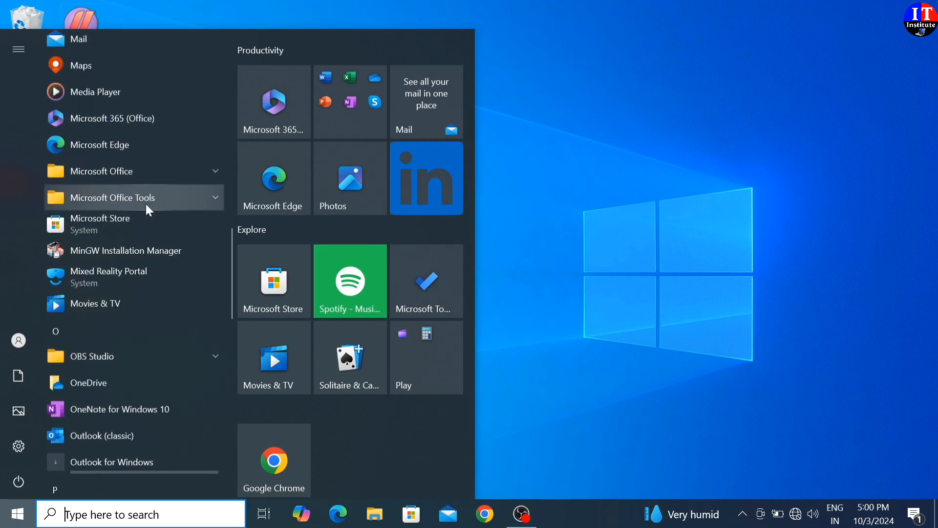
left_click(123, 175)
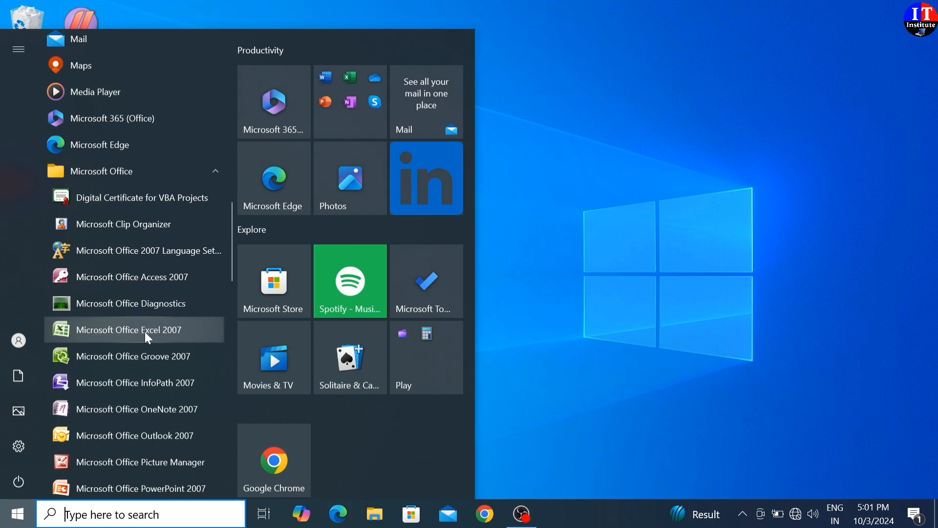
left_click(131, 330)
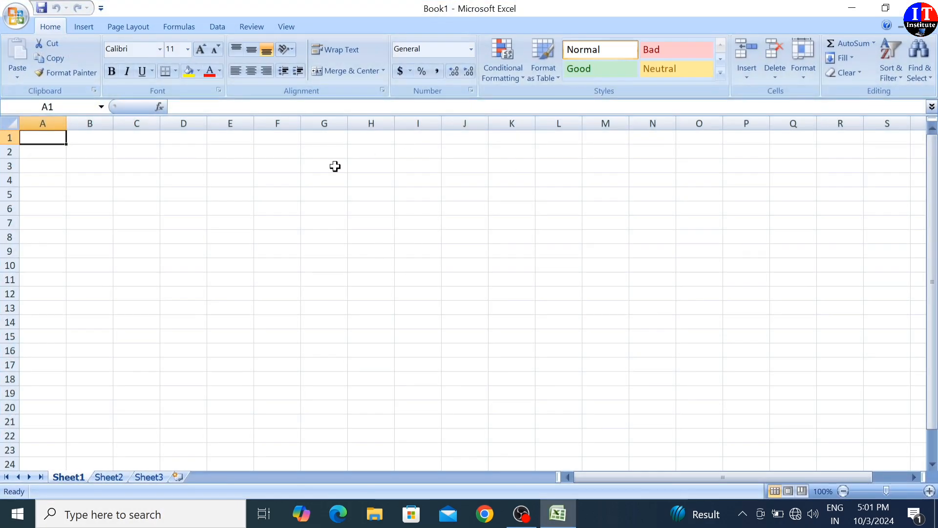
Close Excel and start it again by running the command excel
key("alt+F4")
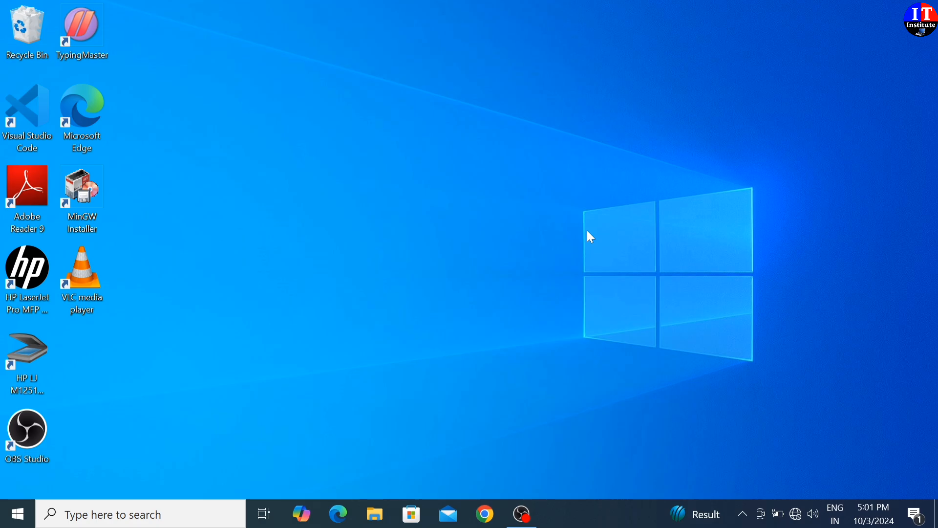
key("super+r")
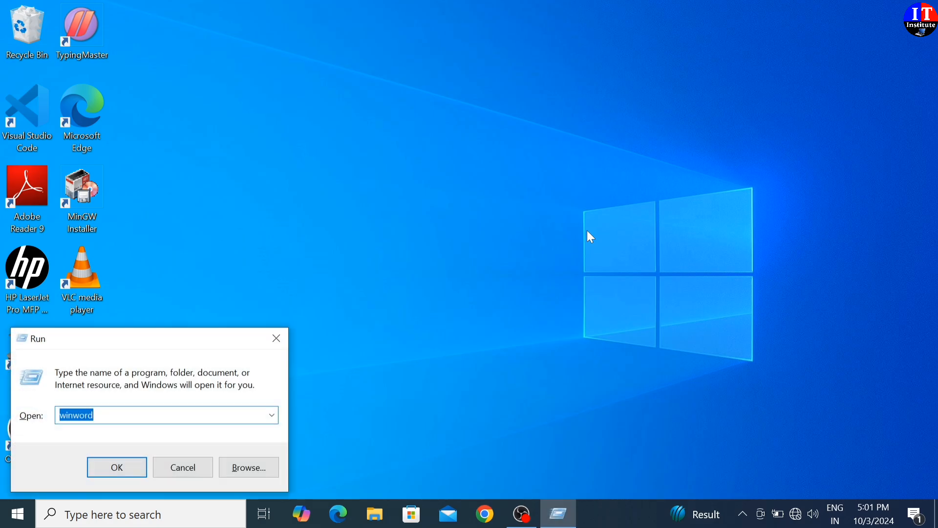
type("ex")
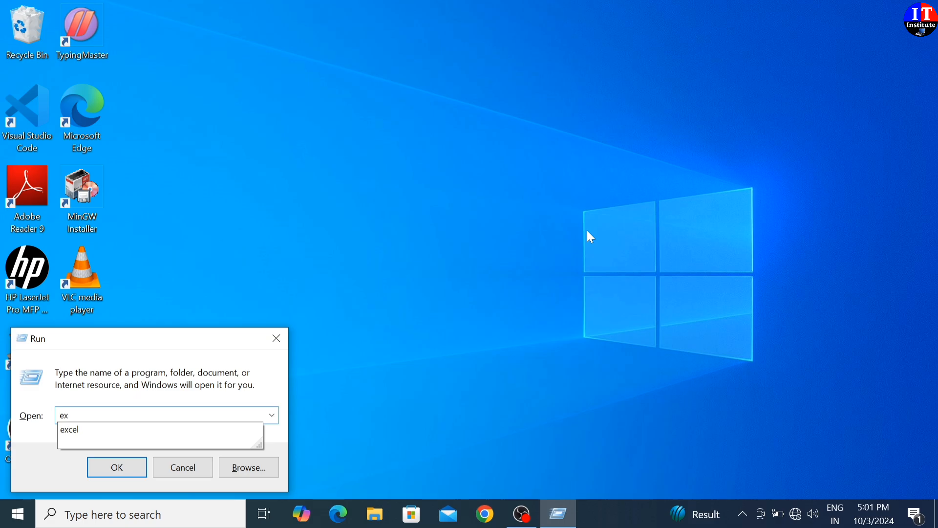
type("cel")
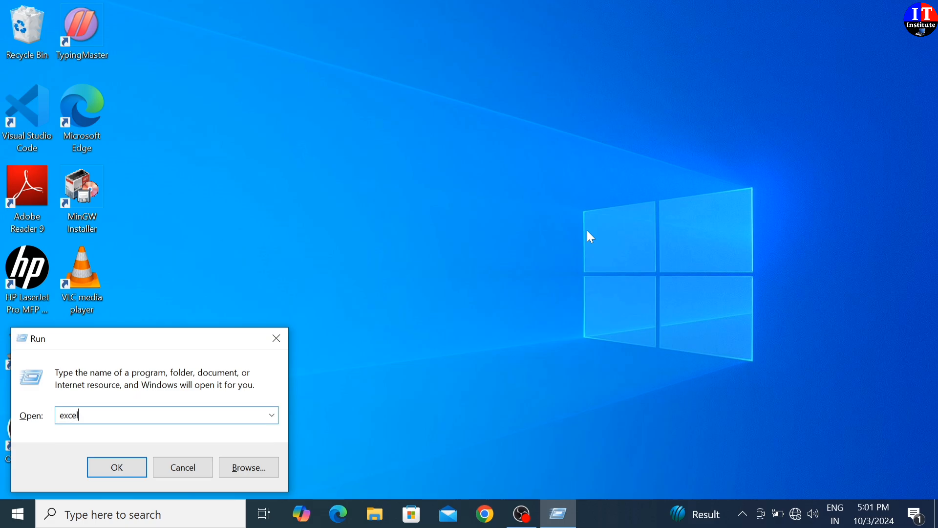
key("Return")
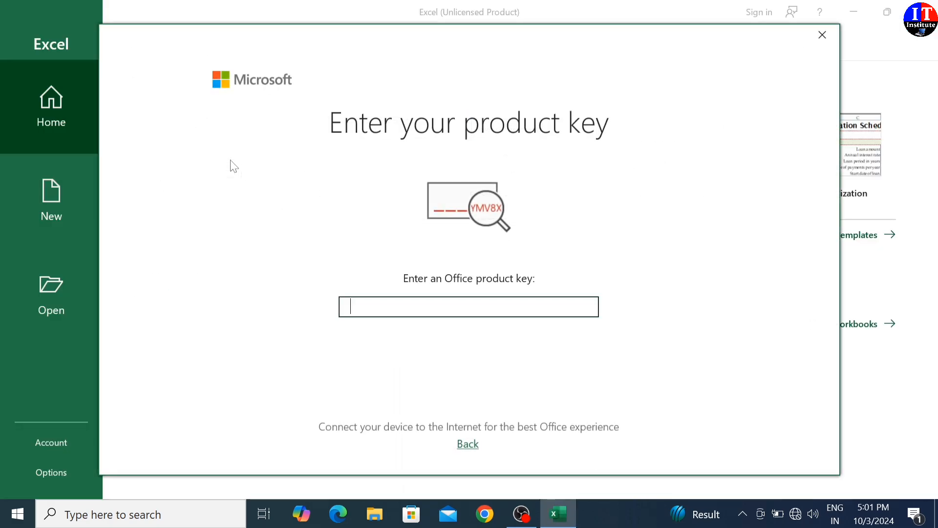
Dismiss the product key window, refresh the desktop and open Microsoft Office Excel 2007 from the recent searches
left_click(822, 35)
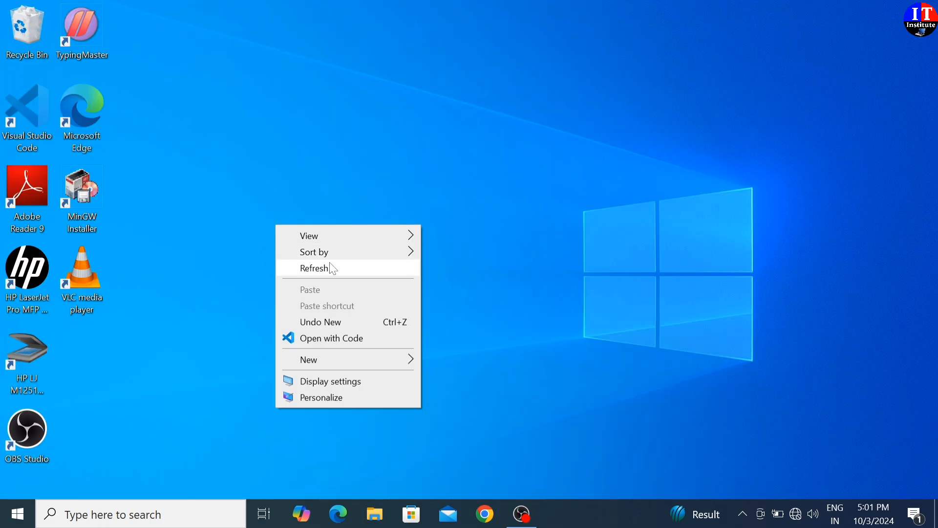
left_click(332, 266)
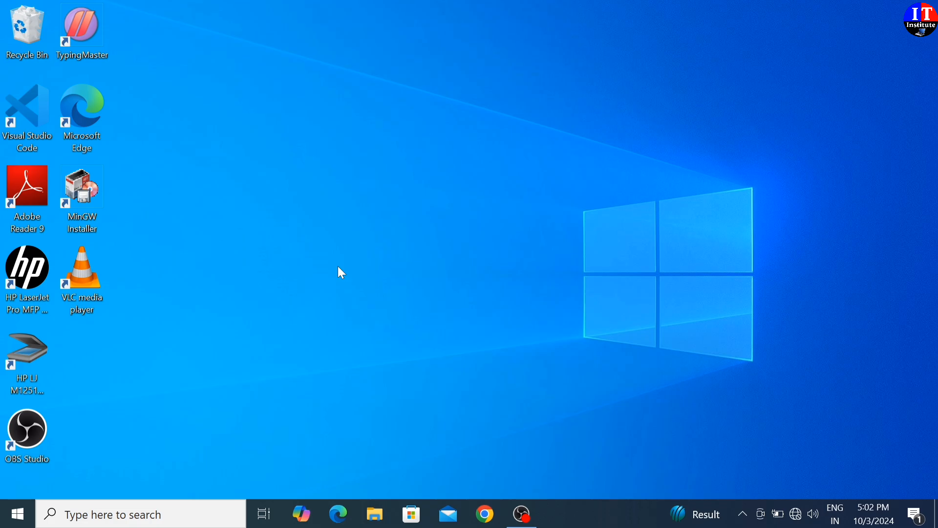
left_click(95, 517)
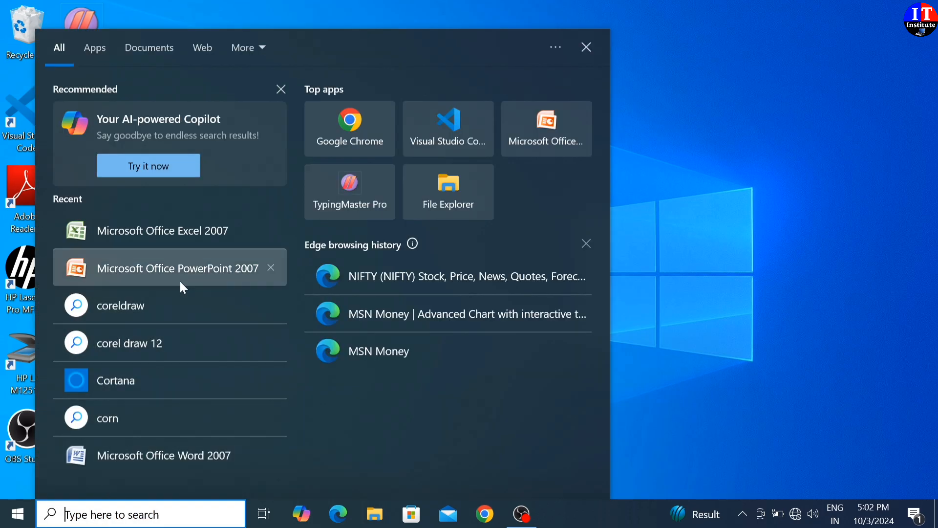
left_click(197, 237)
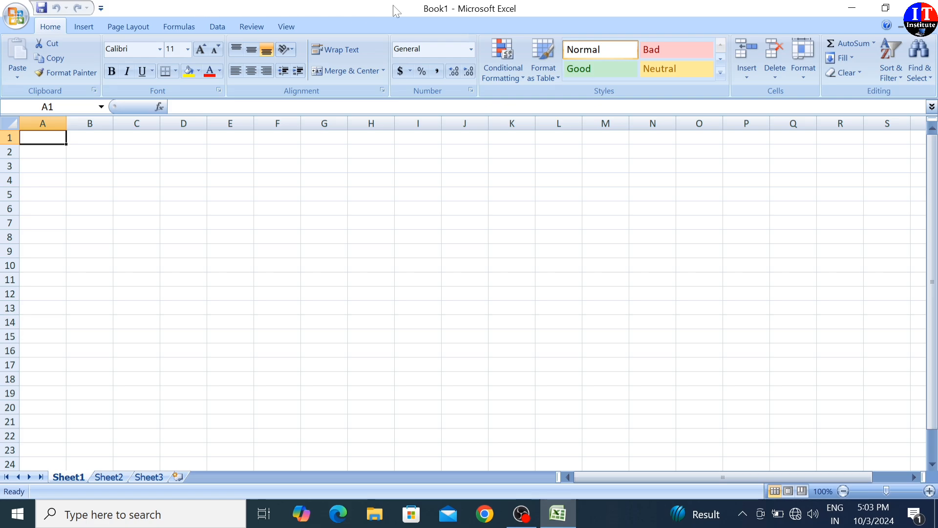
Minimize the Excel window and bring it back, and switch it to a smaller window and back to full screen
left_click(853, 13)
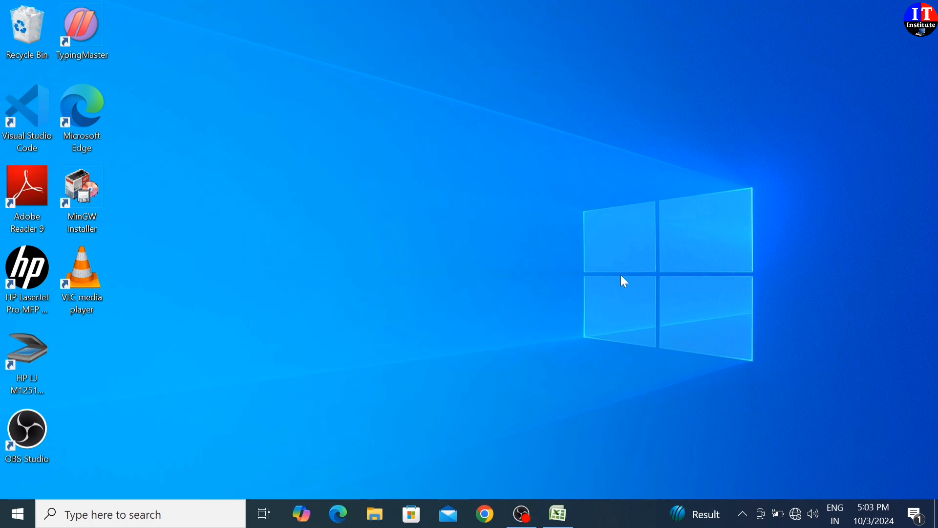
mouse_move(565, 524)
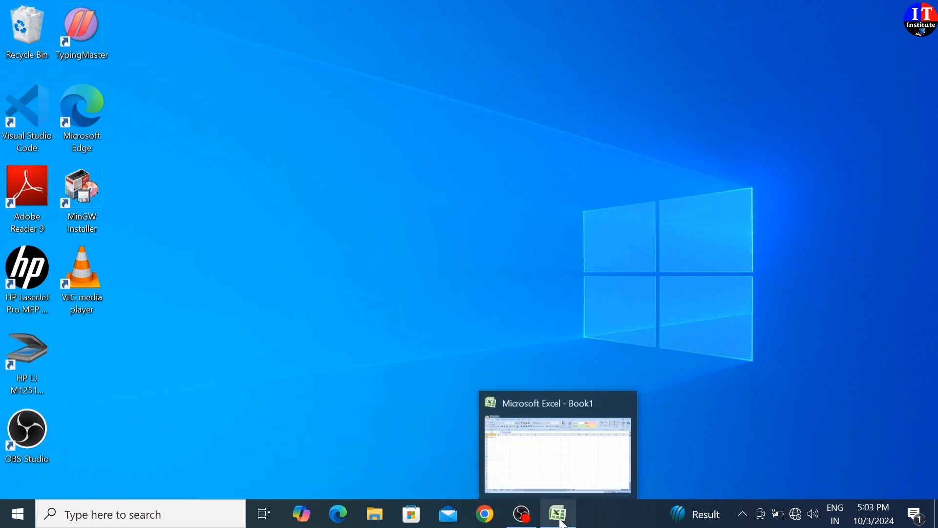
left_click(564, 523)
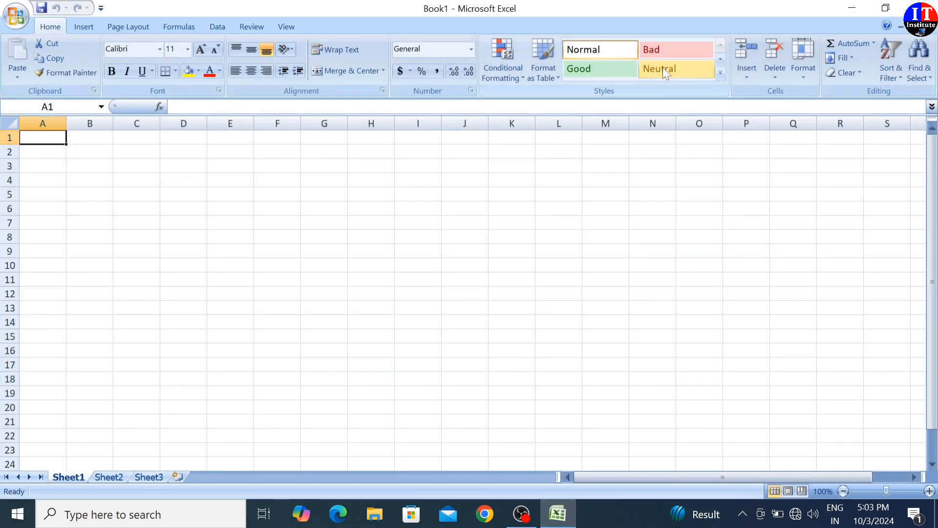
left_click(886, 8)
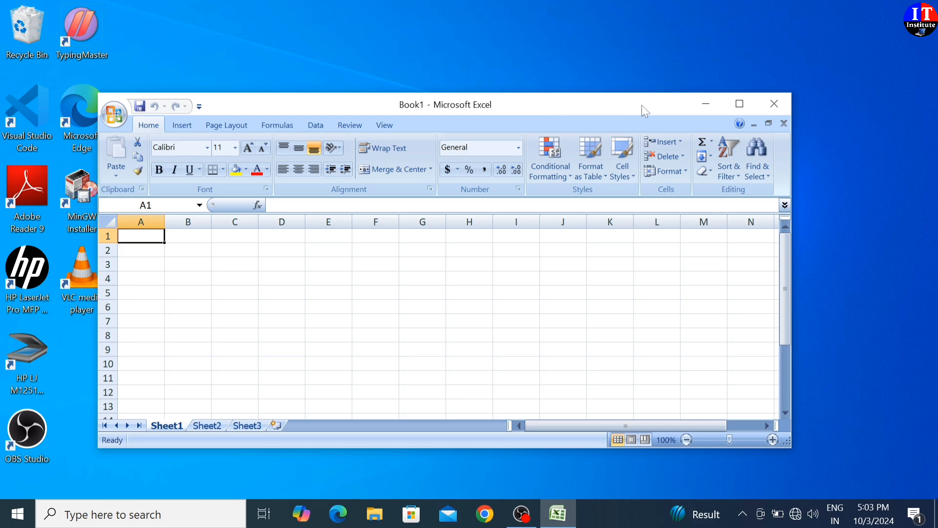
left_click(740, 105)
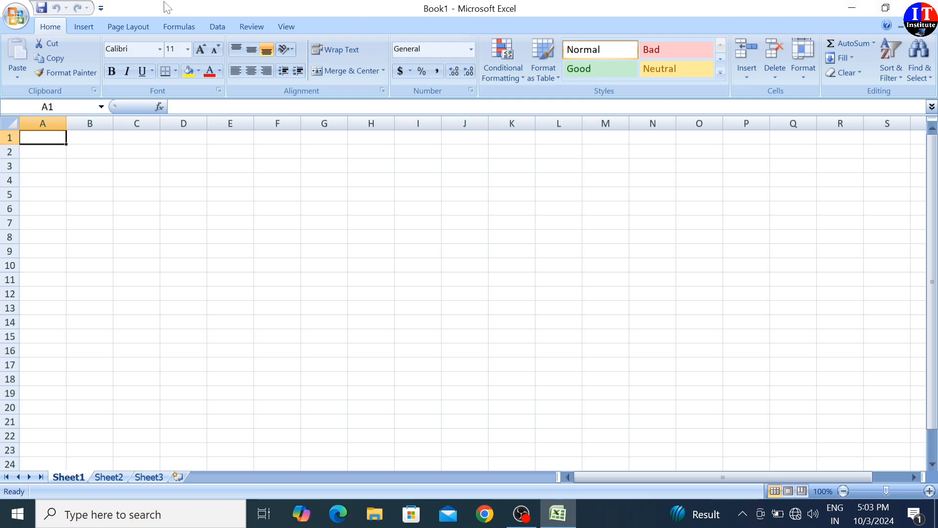
Add the New and Open commands to the Quick Access Toolbar
left_click(101, 9)
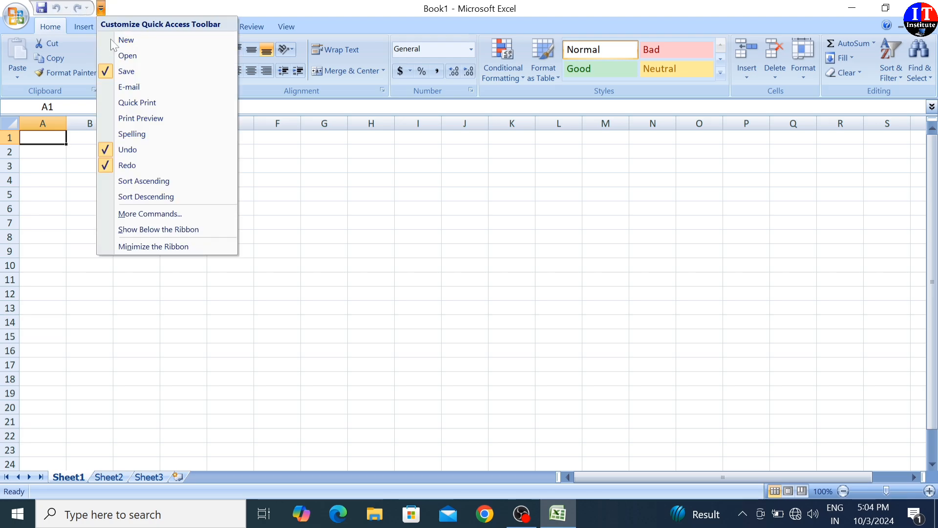
left_click(128, 40)
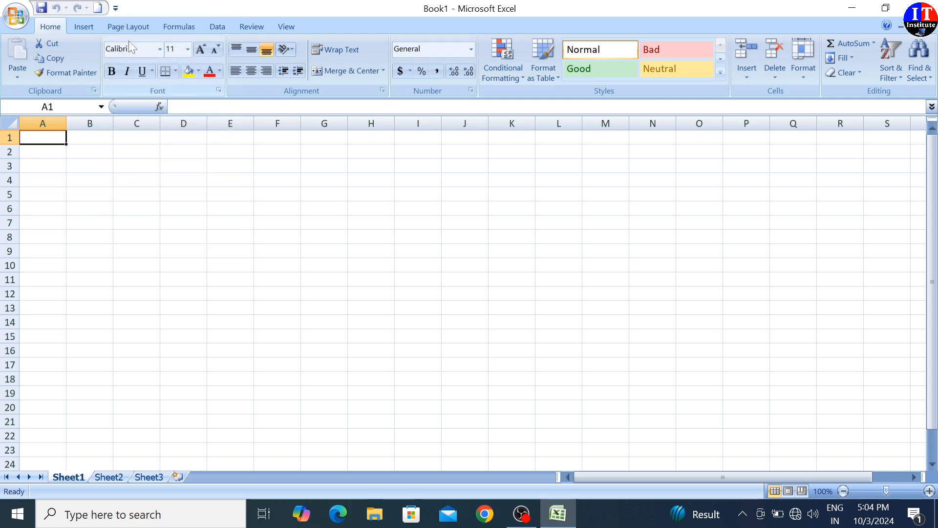
left_click(116, 8)
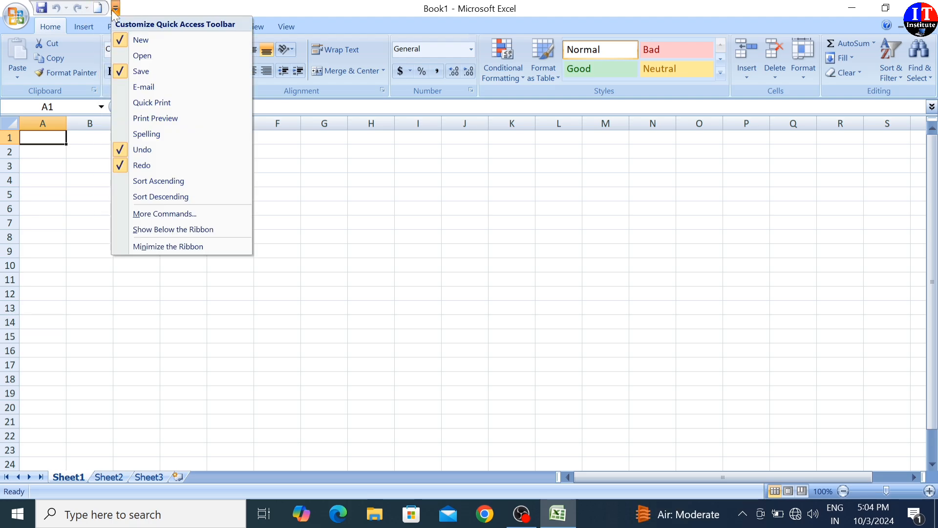
left_click(138, 56)
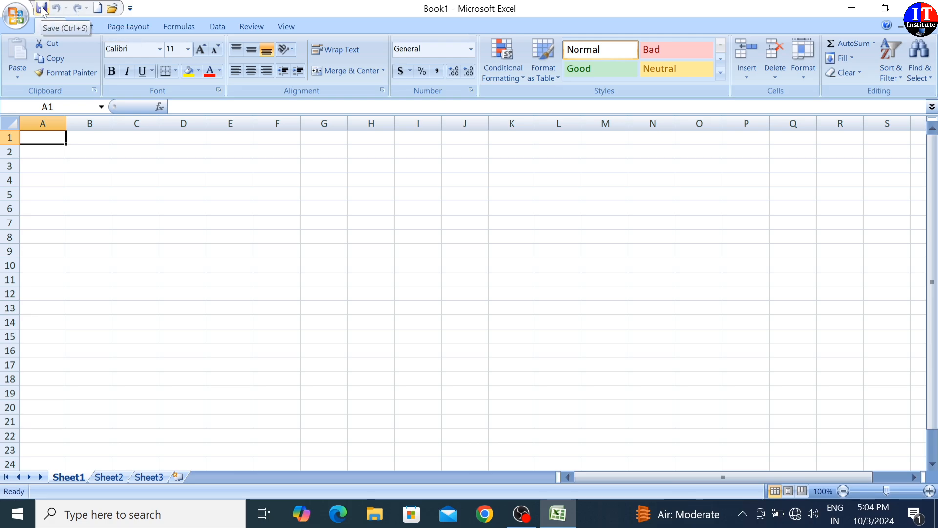
Remove the New and Open commands from the Quick Access Toolbar
left_click(130, 8)
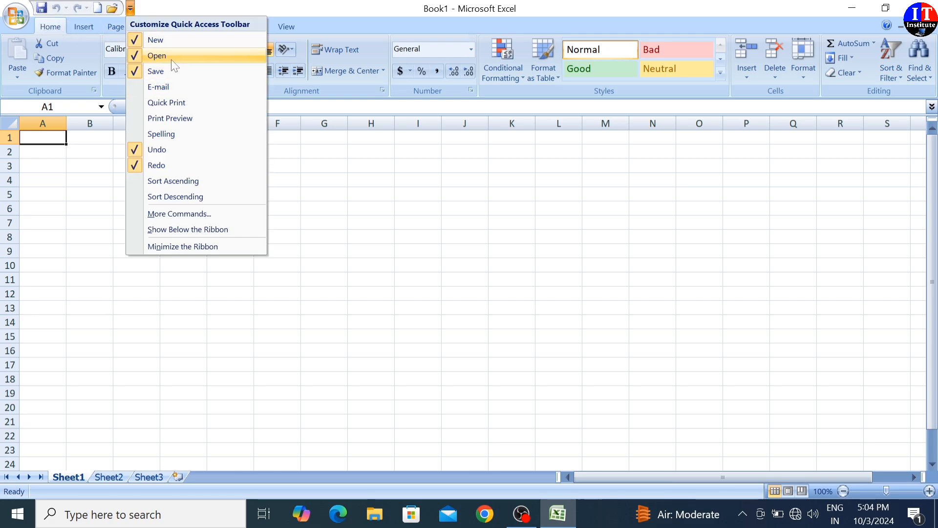
left_click(155, 41)
left_click(117, 10)
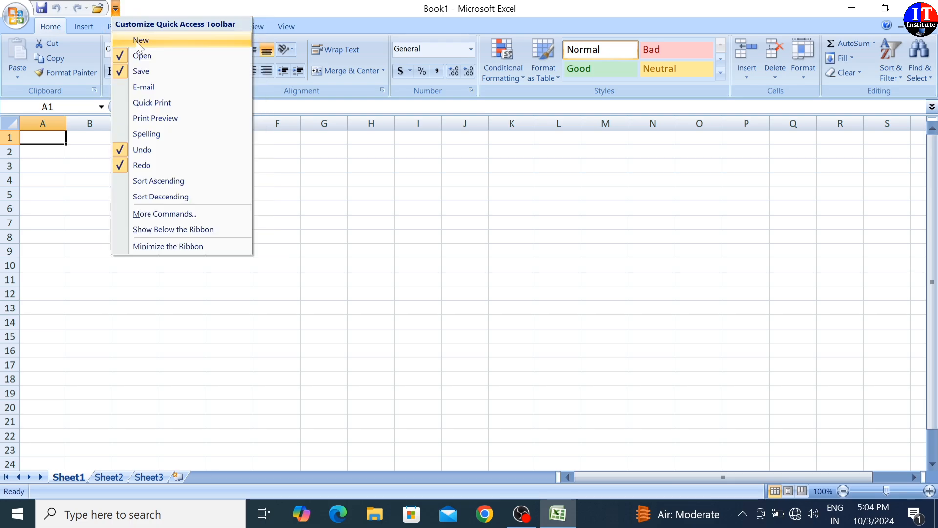
left_click(145, 57)
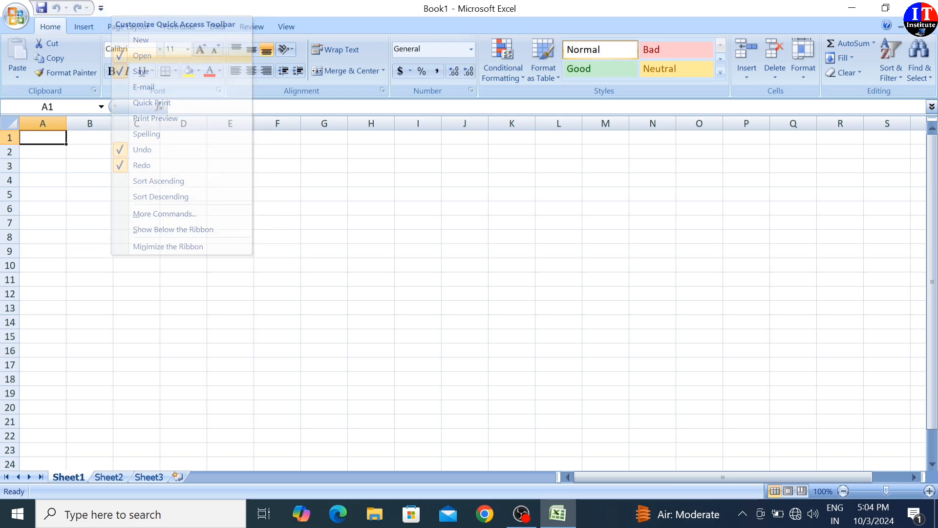
Review the workbook's Save As, Print, Prepare, Send and Publish options and return to the sheet
left_click(15, 17)
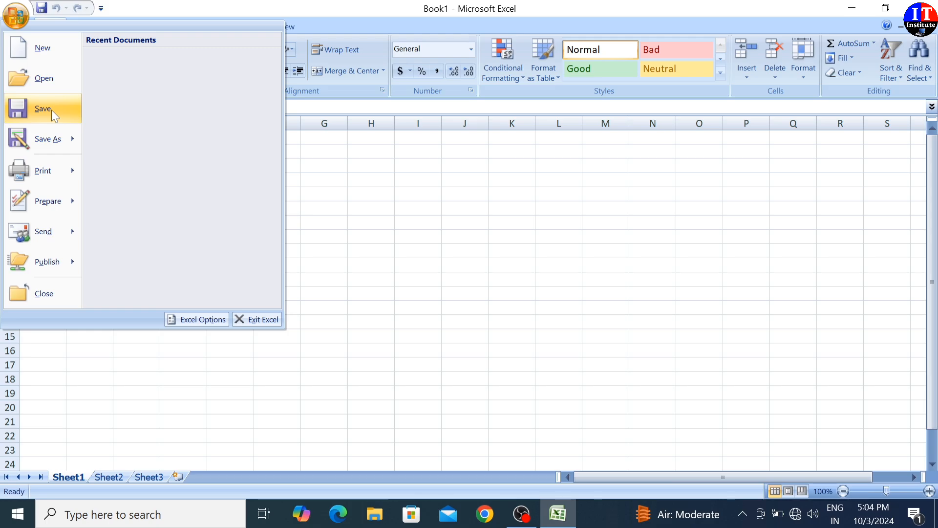
mouse_move(33, 136)
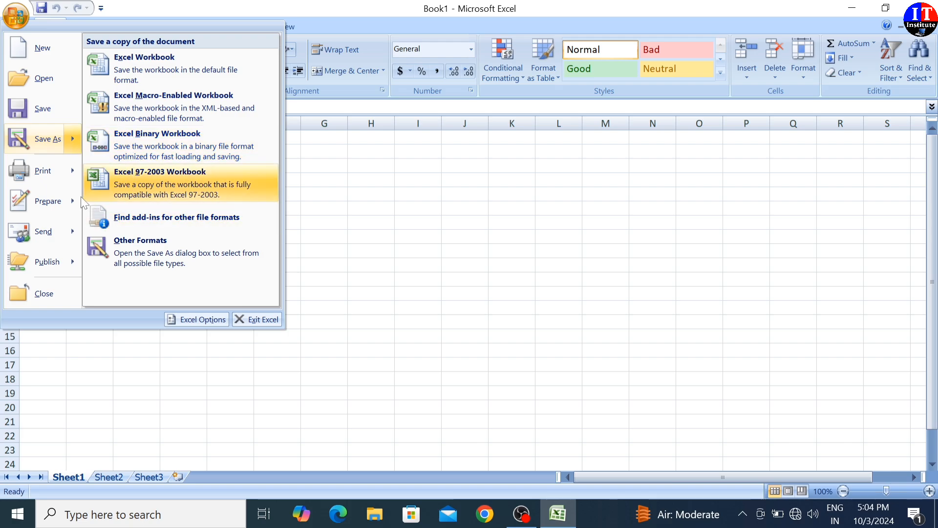
mouse_move(52, 180)
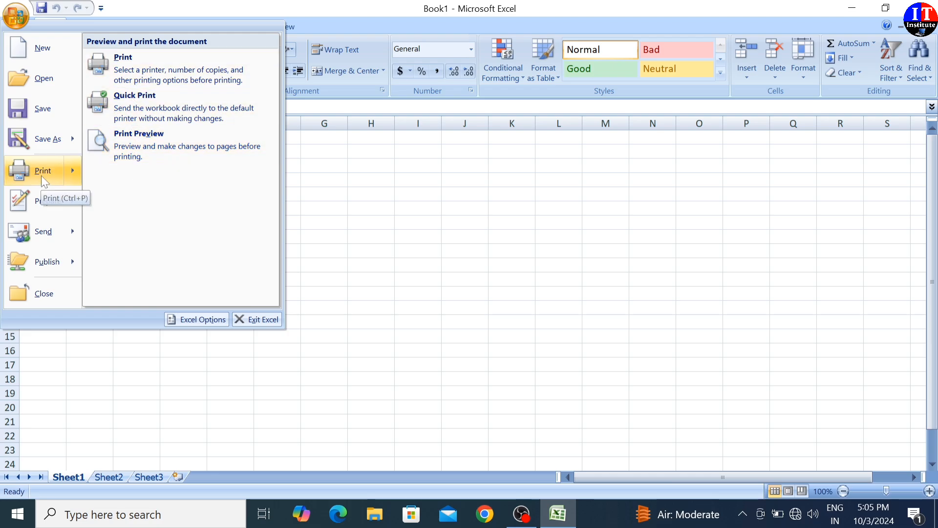
mouse_move(37, 204)
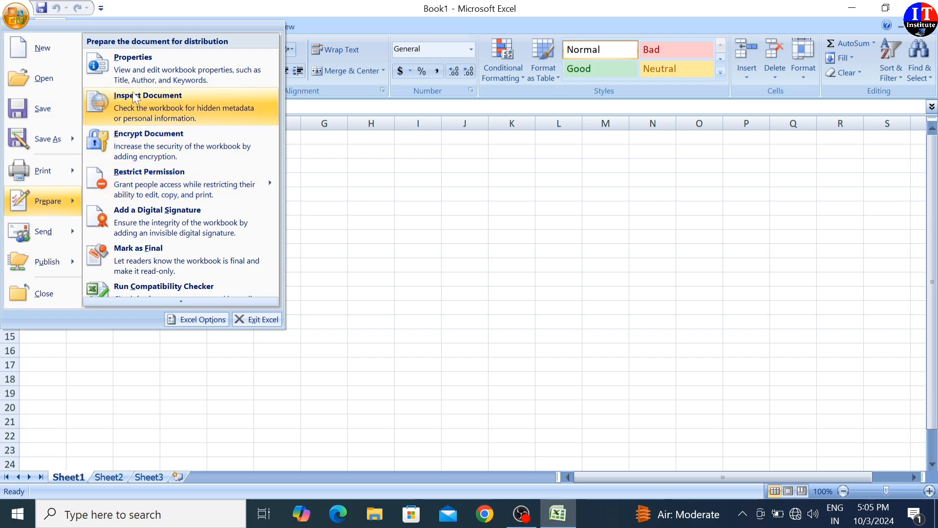
mouse_move(25, 235)
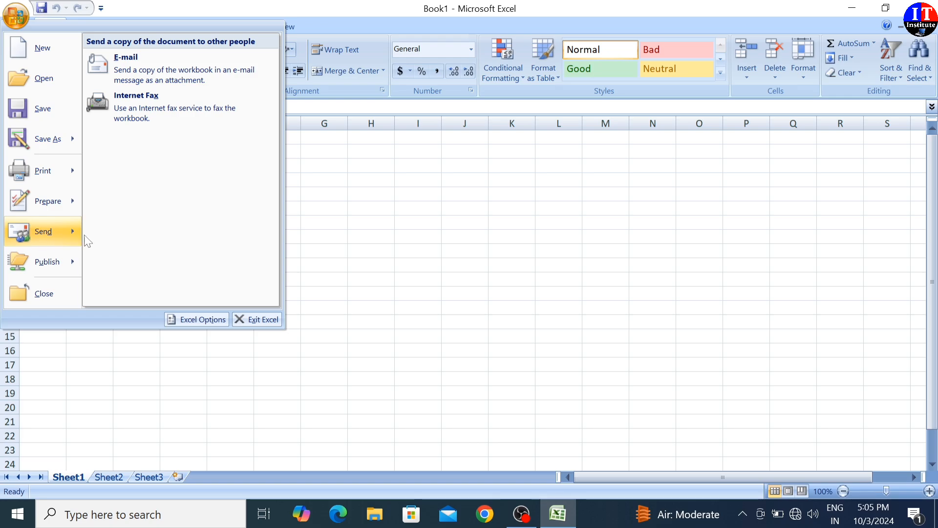
mouse_move(15, 266)
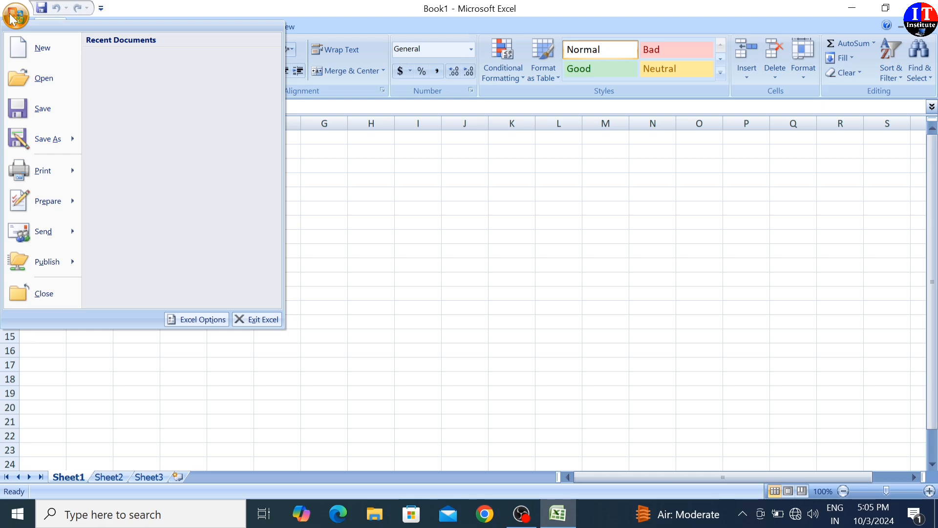
left_click(397, 207)
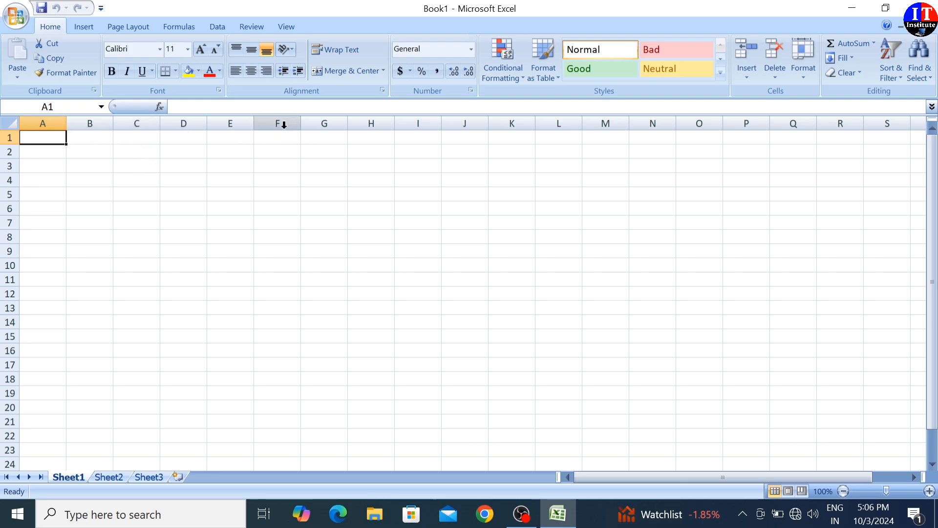
Select the cell ranges C1:C22, D1:D22 and E1:E21 one after another to show the vertical columns
left_click_drag(139, 139, 151, 429)
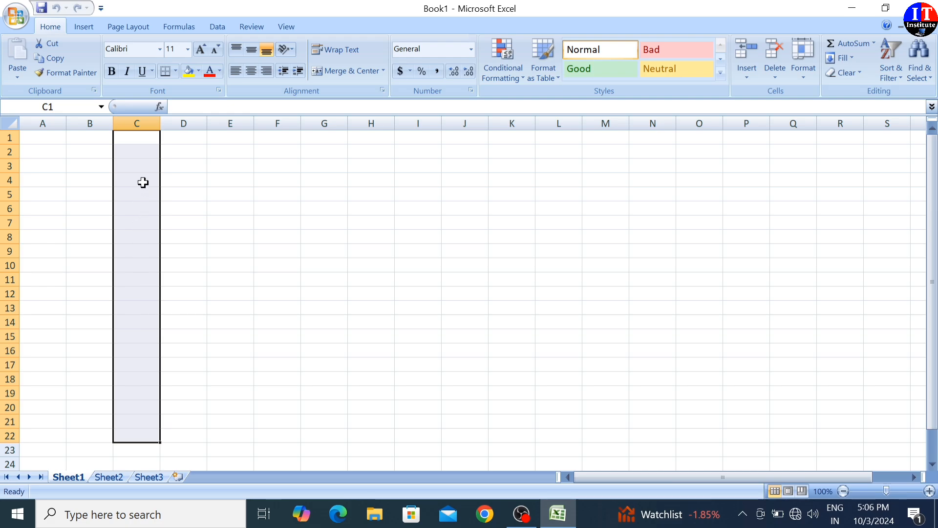
left_click_drag(186, 133, 190, 439)
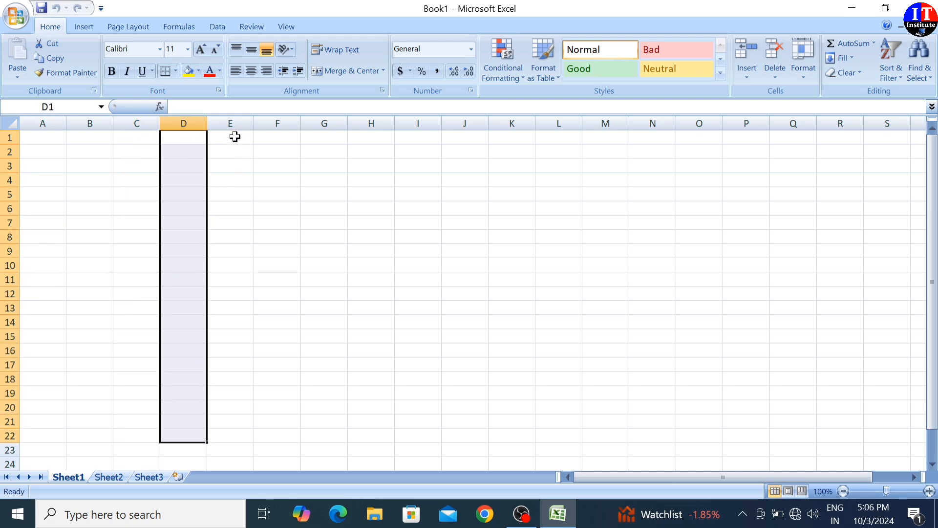
left_click_drag(234, 136, 232, 417)
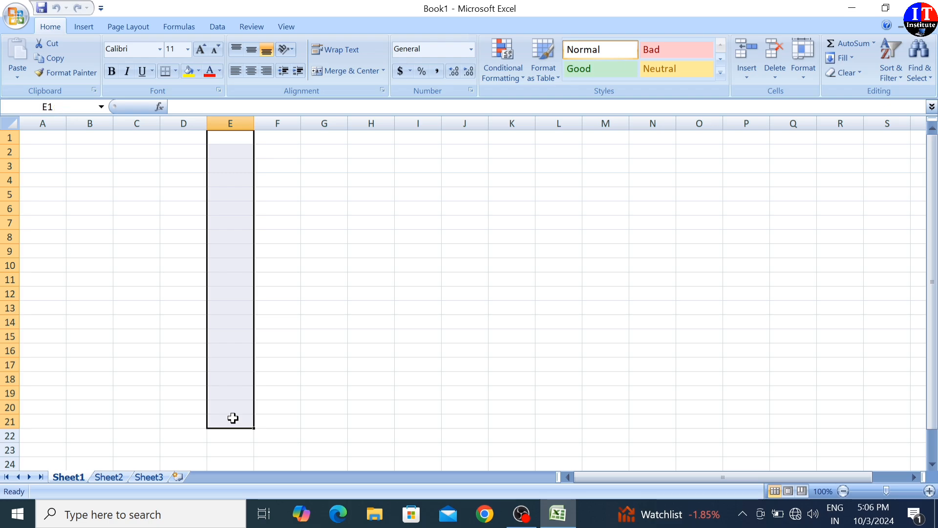
Select the entire rows 2, 3 and 7 one after another
left_click_drag(9, 152, 122, 155)
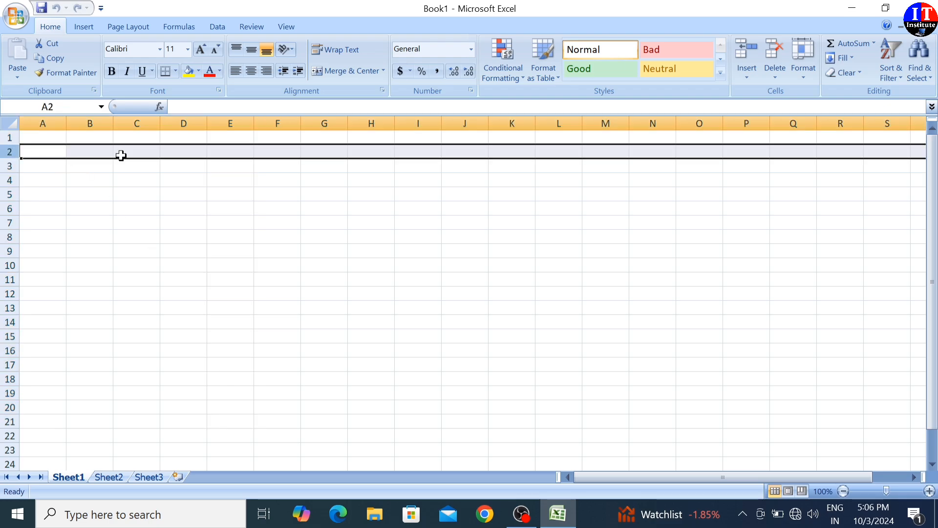
left_click(5, 166)
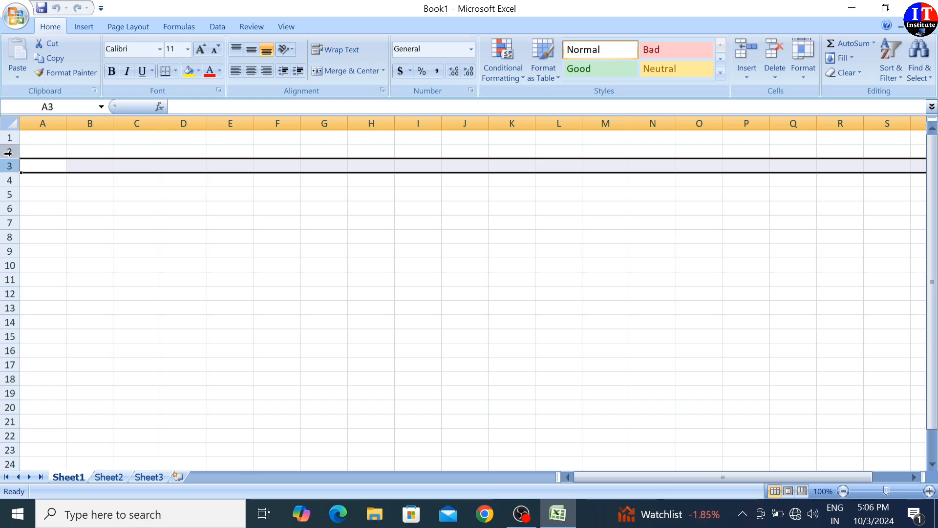
left_click(6, 223)
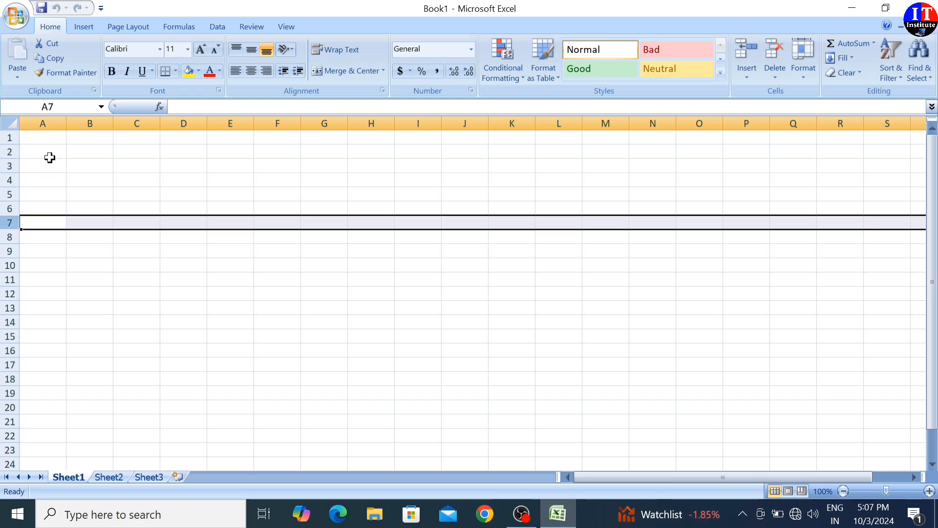
Select the entire columns A, B and C one after another, and return to cell A1
left_click(45, 123)
left_click(90, 123)
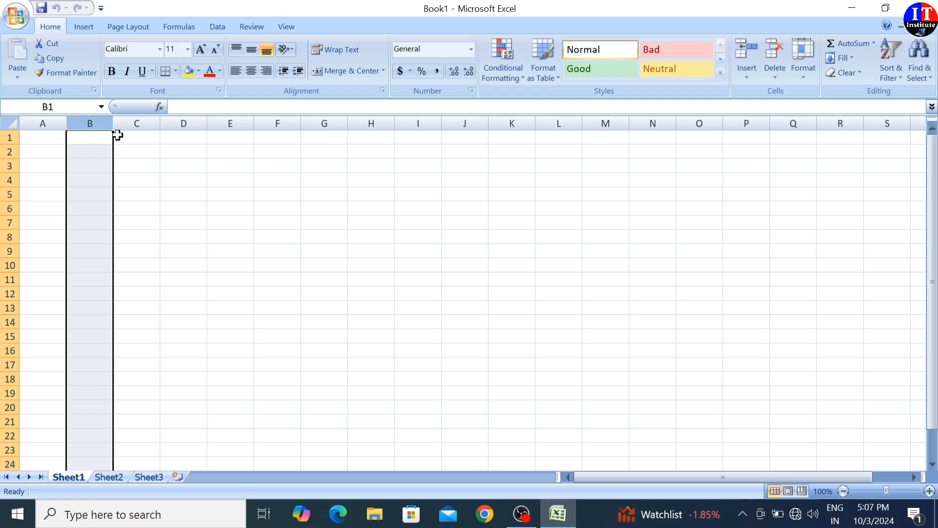
left_click(142, 123)
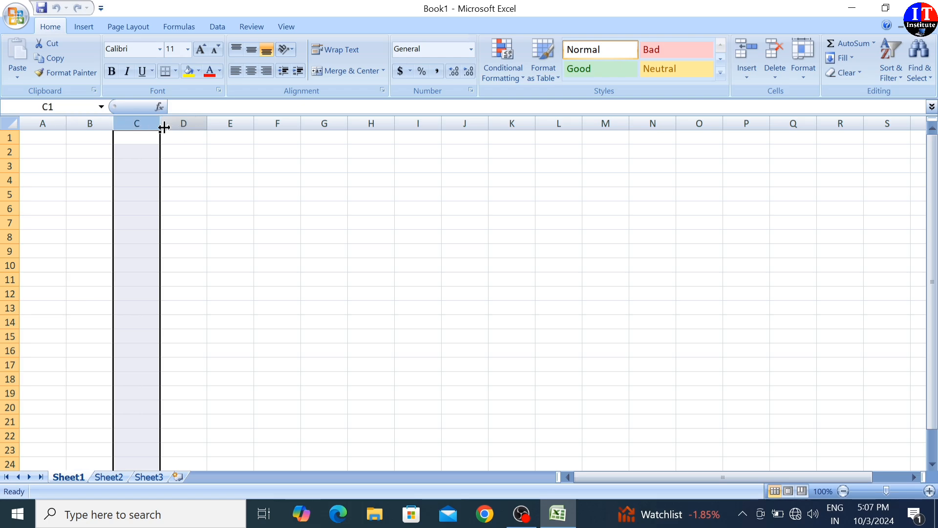
left_click(23, 135)
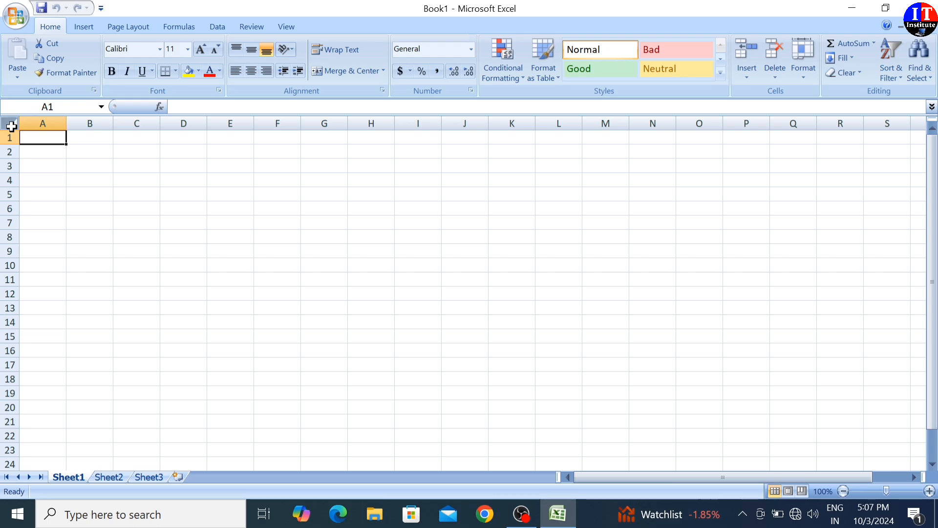
Select all cells of the worksheet and return to cell A1, twice in a row
left_click(10, 124)
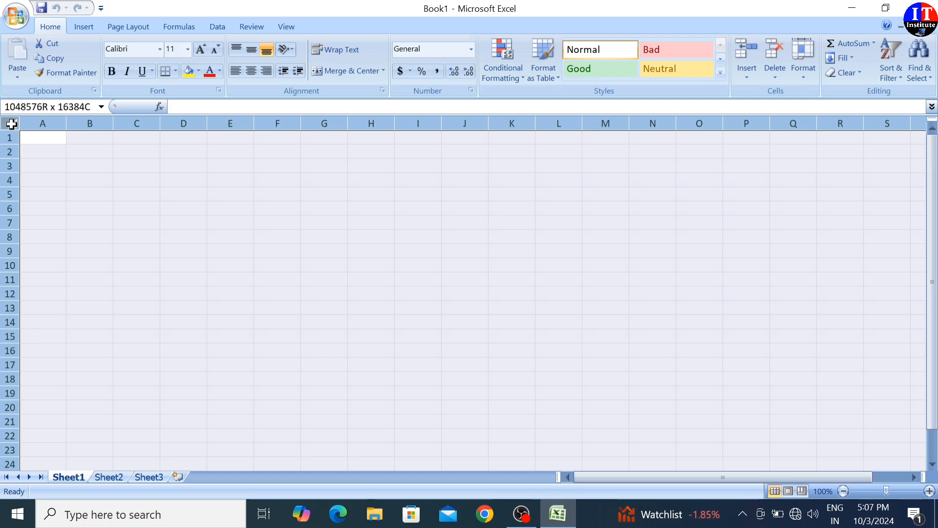
left_click(48, 139)
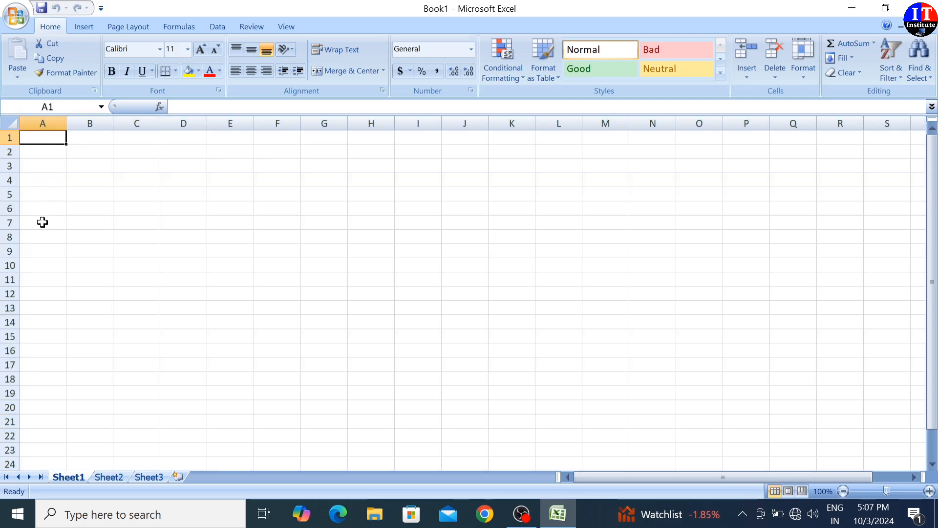
scroll(42, 222, "down", 6)
scroll(40, 222, "up", 6)
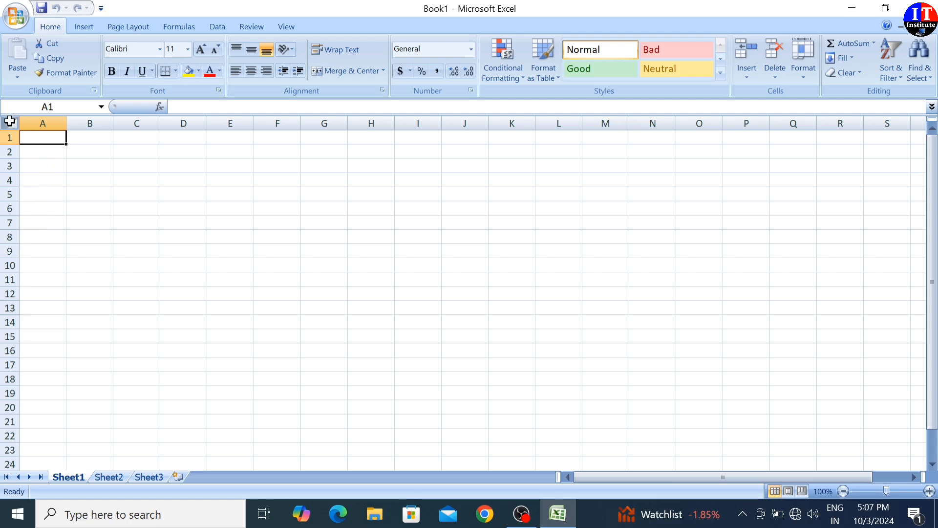
left_click(10, 121)
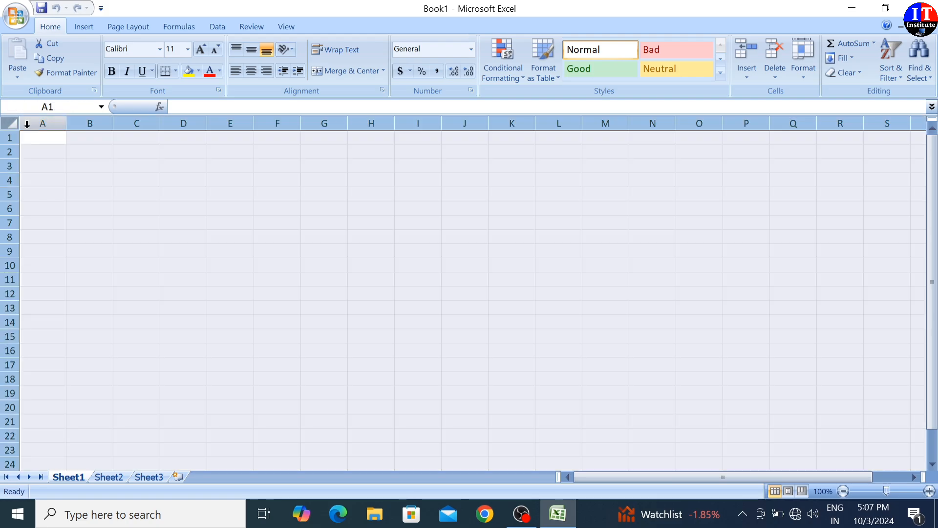
left_click(39, 137)
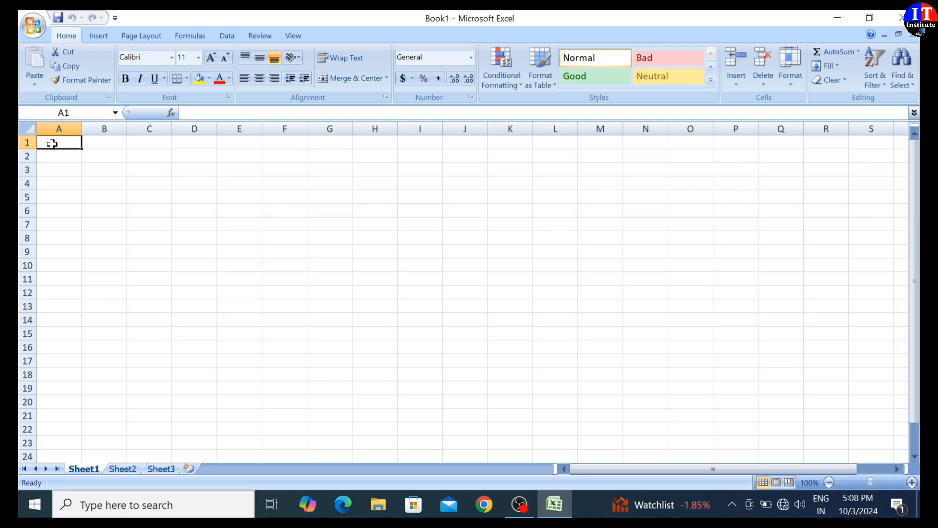
Jump from A1 to the worksheet's last row and back, and to its last column and back
key("ctrl+Down")
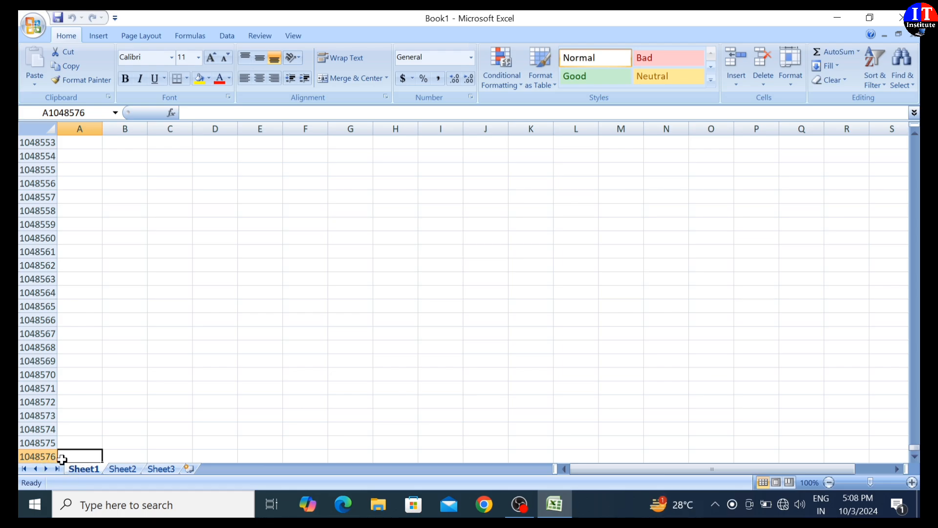
key("ctrl+Up")
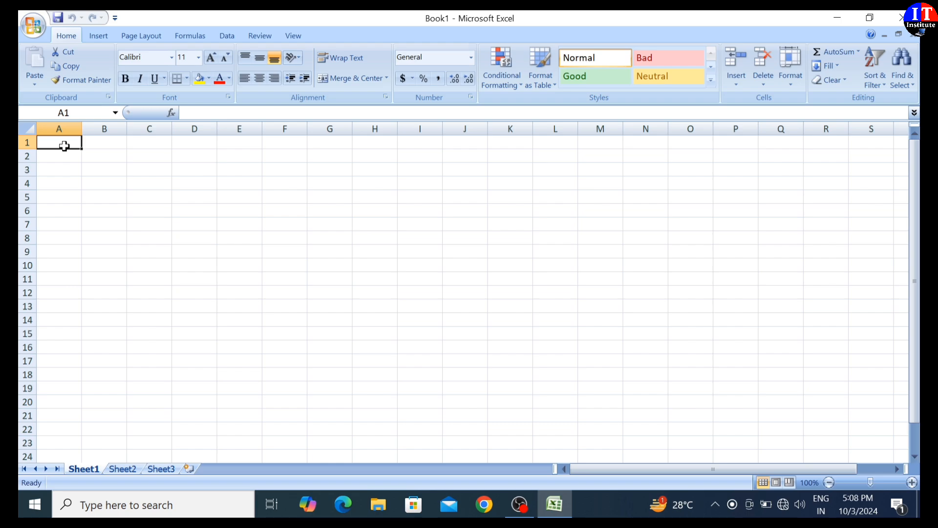
key("ctrl+Right")
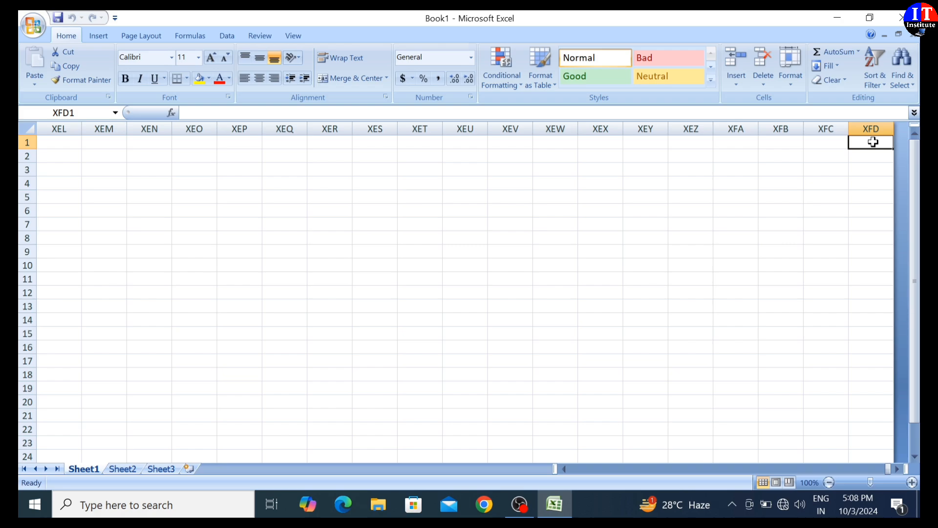
key("ctrl+Left")
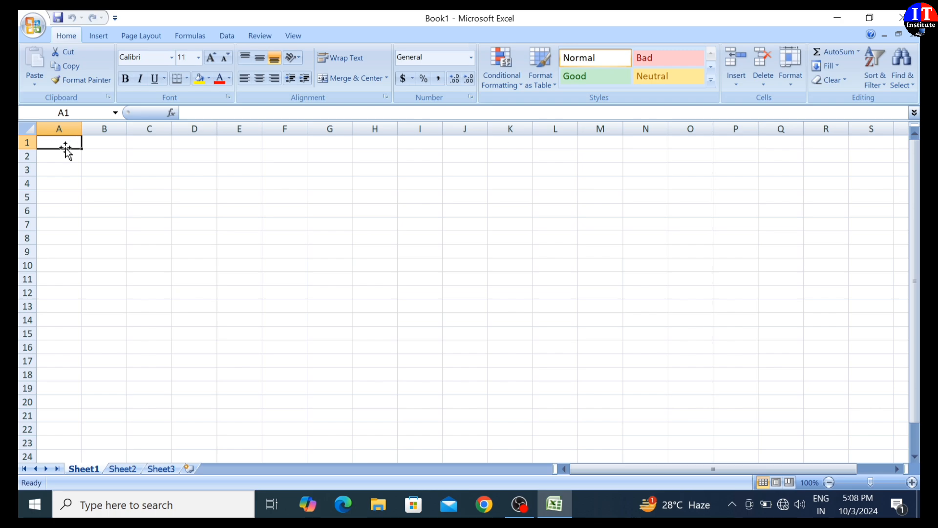
Select cells B2 and B3, a range down column B from B1, and cells C3, C4, C5 and E4 in turn
left_click(106, 157)
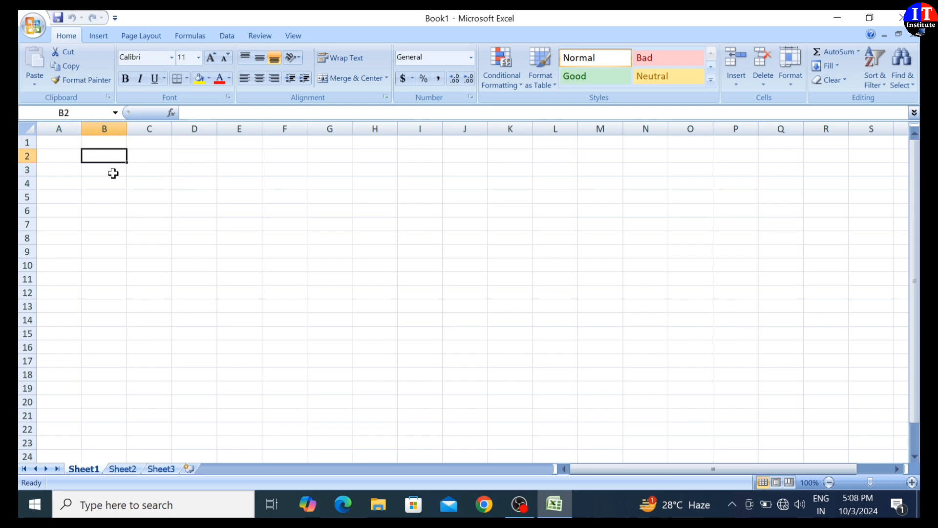
left_click(108, 171)
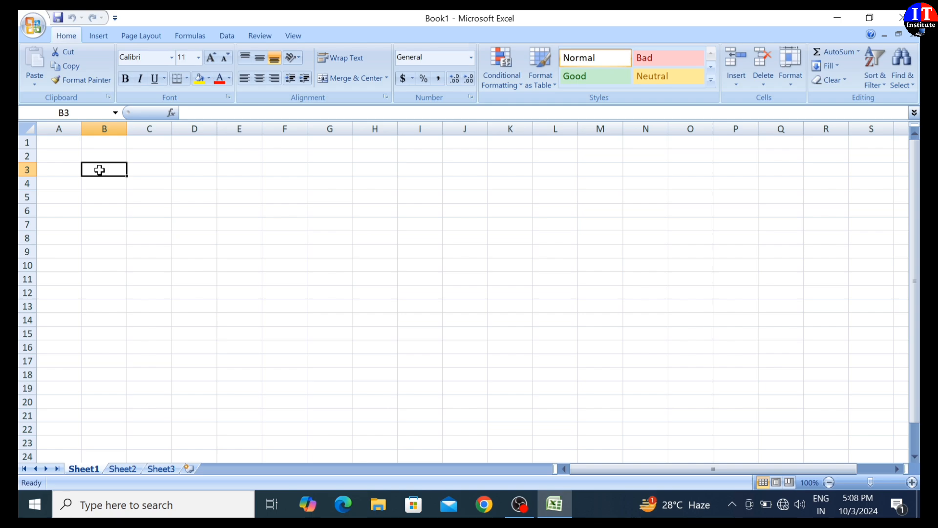
left_click_drag(104, 141, 96, 278)
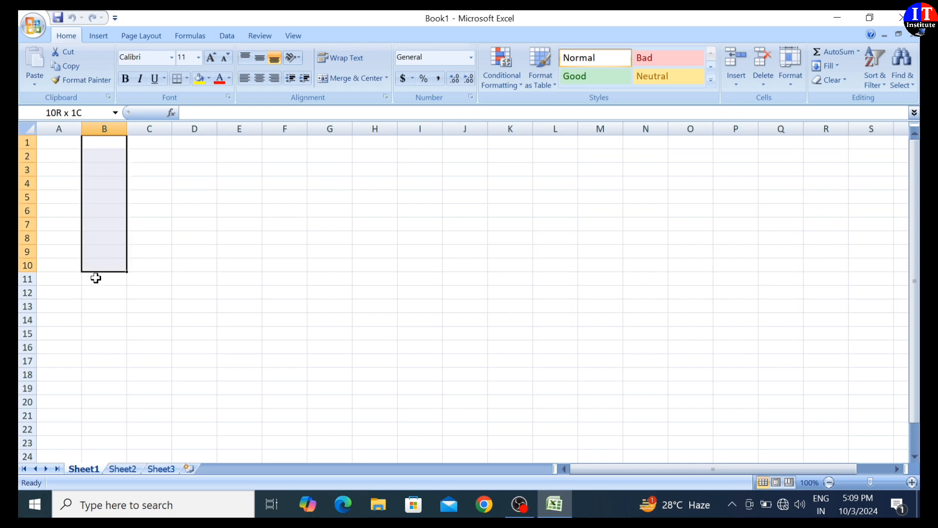
left_click(156, 170)
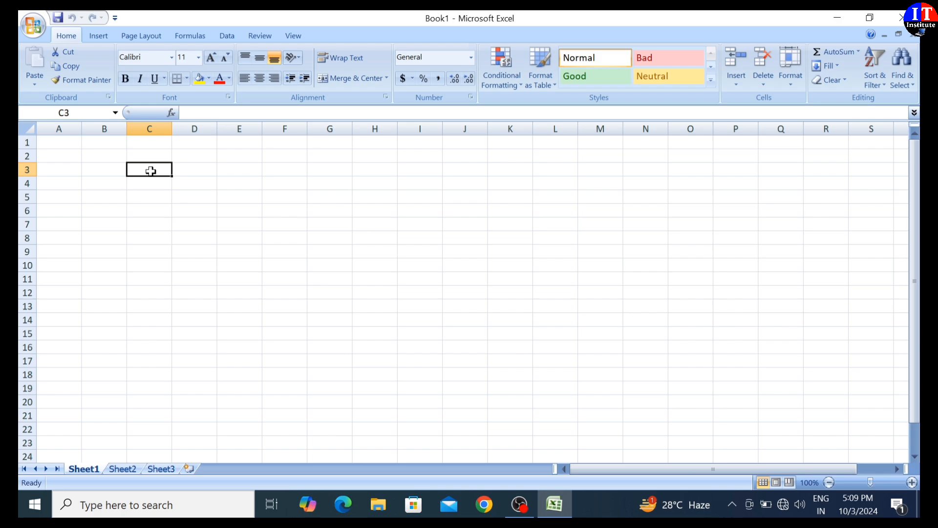
left_click(148, 188)
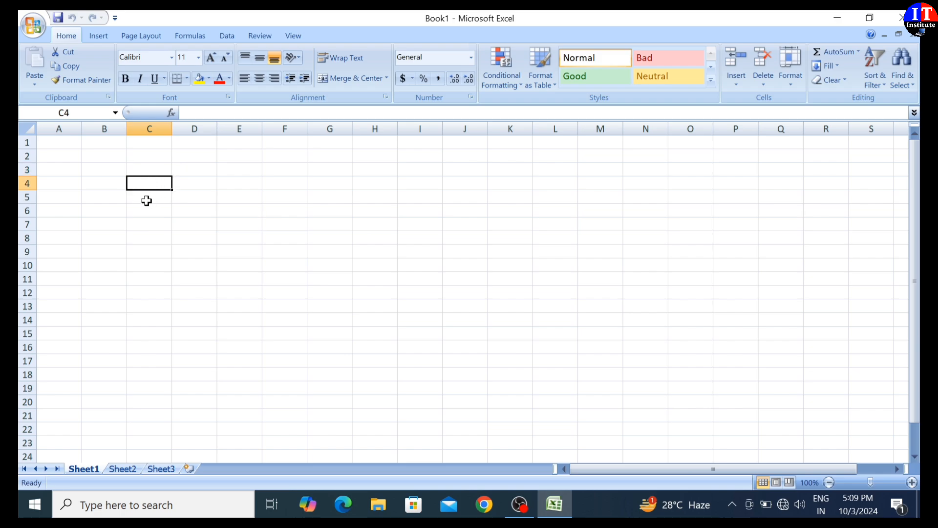
left_click(146, 198)
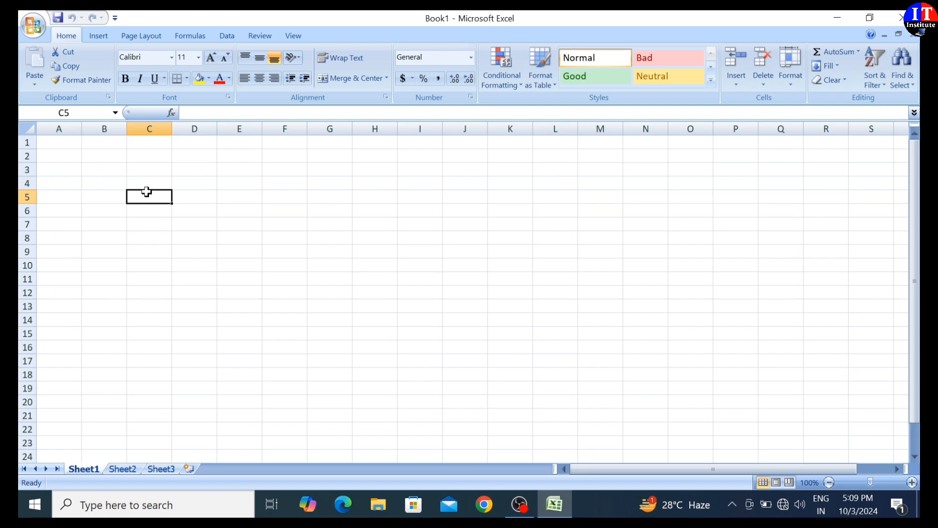
left_click(238, 185)
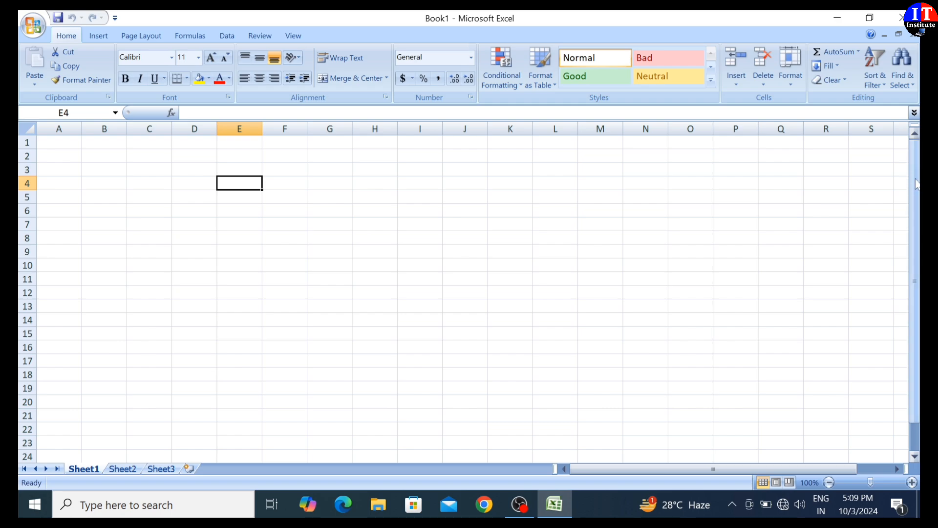
View Sheet2 and Sheet3 of the workbook
mouse_move(915, 178)
left_mouse_down()
mouse_move(918, 244)
mouse_move(917, 168)
left_mouse_up()
left_click_drag(767, 468, 808, 464)
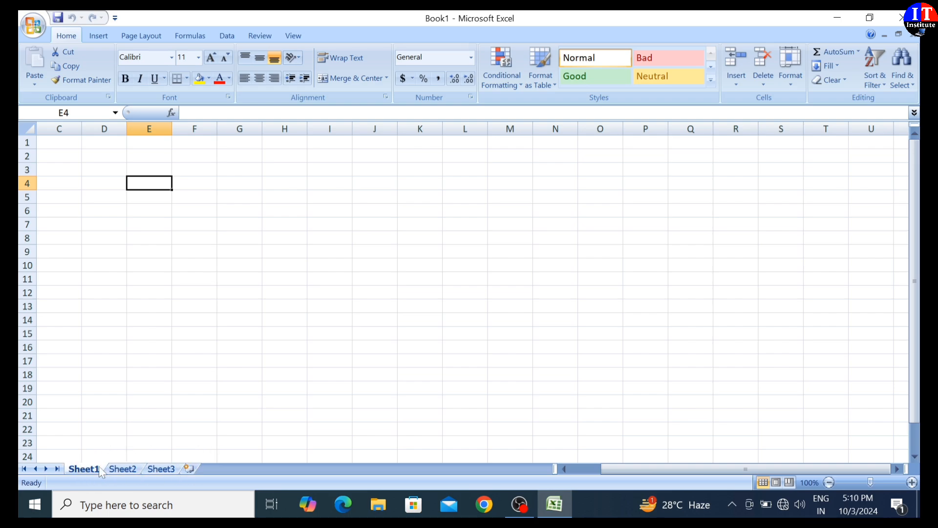
left_click(124, 469)
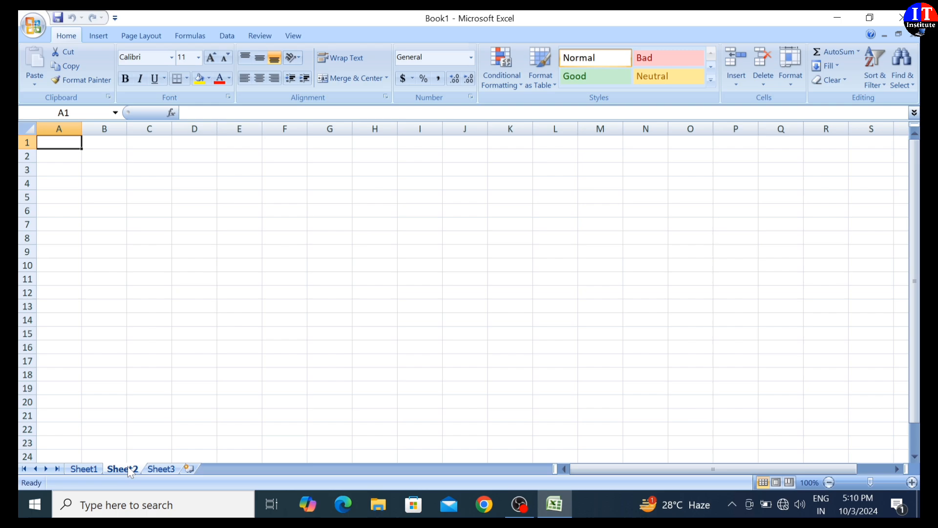
left_click(162, 469)
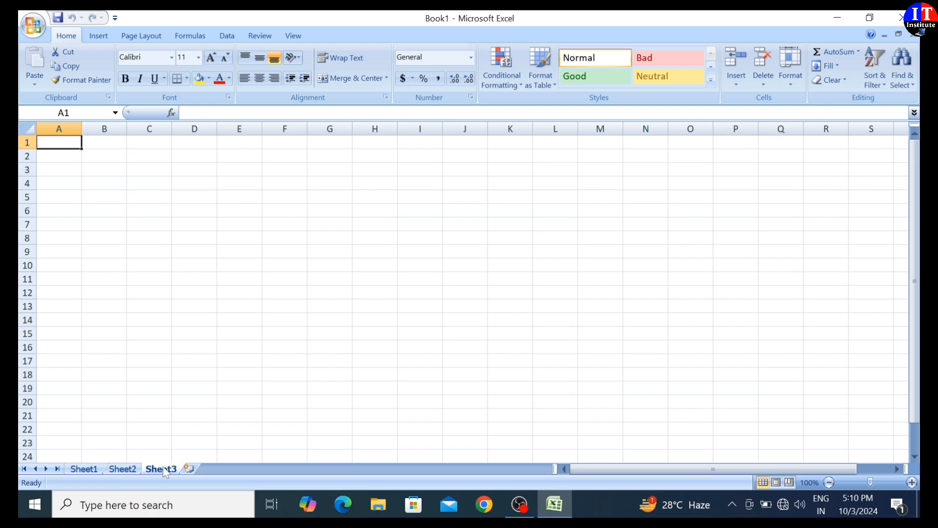
Add three new worksheets after Sheet3
left_click(189, 469)
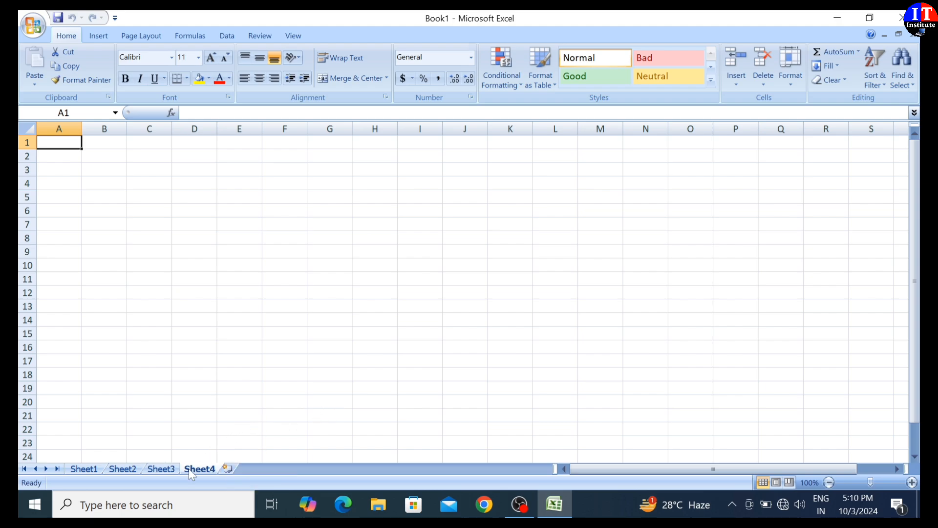
left_click(225, 469)
left_click(264, 470)
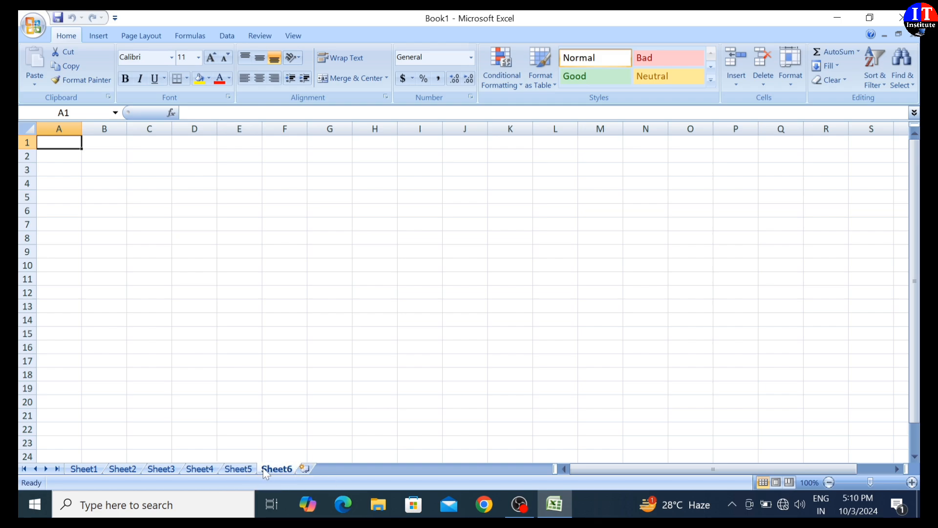
Rename the Sheet1 worksheet as expert
left_click(84, 470)
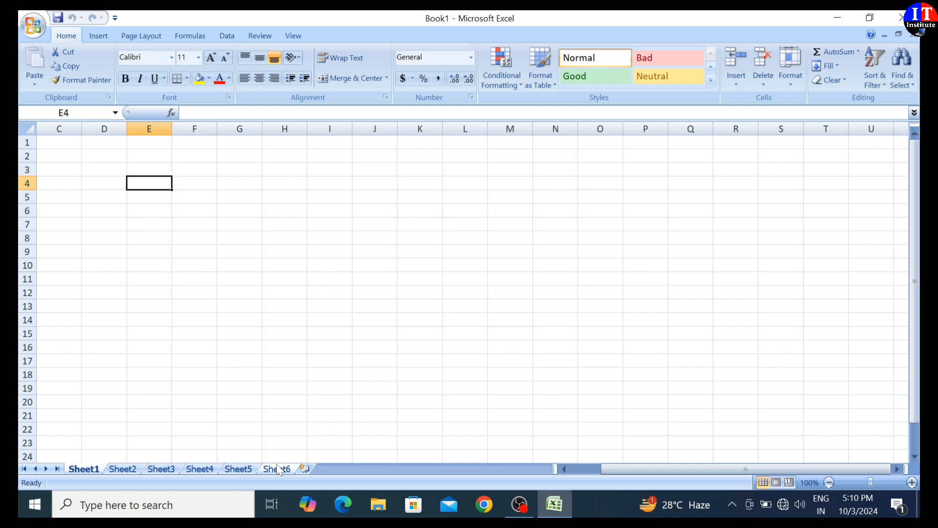
right_click(89, 472)
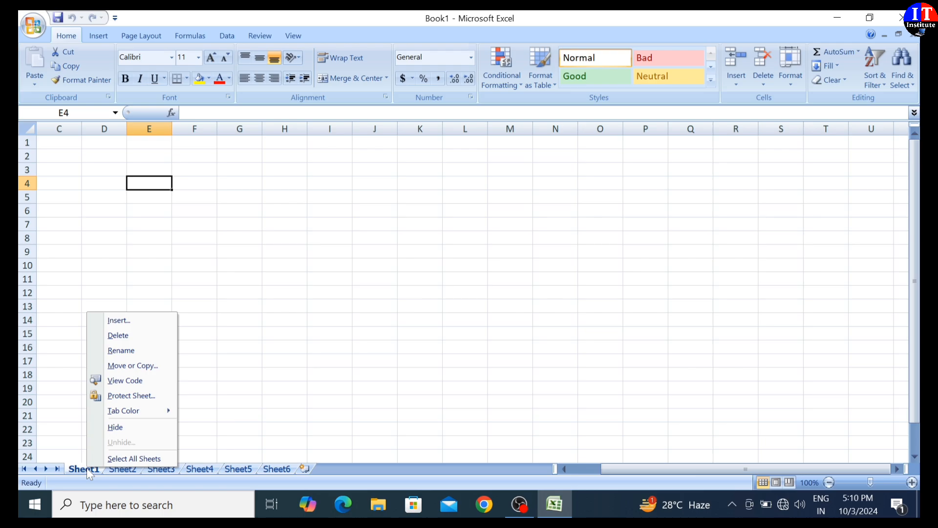
left_click(141, 351)
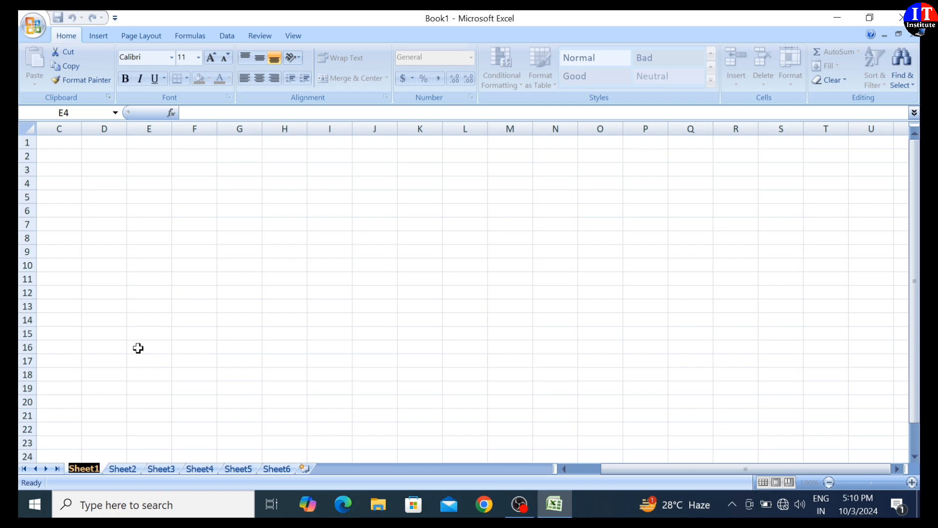
type("e")
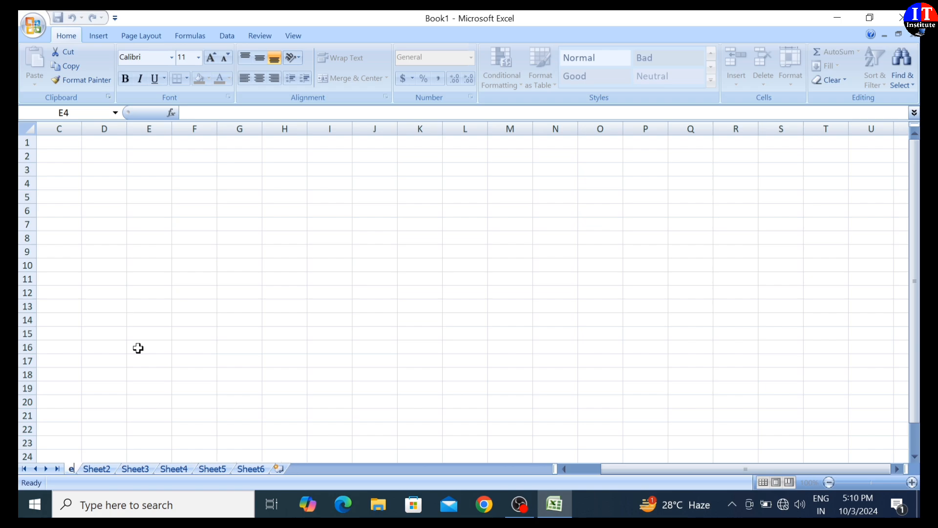
type("xpert")
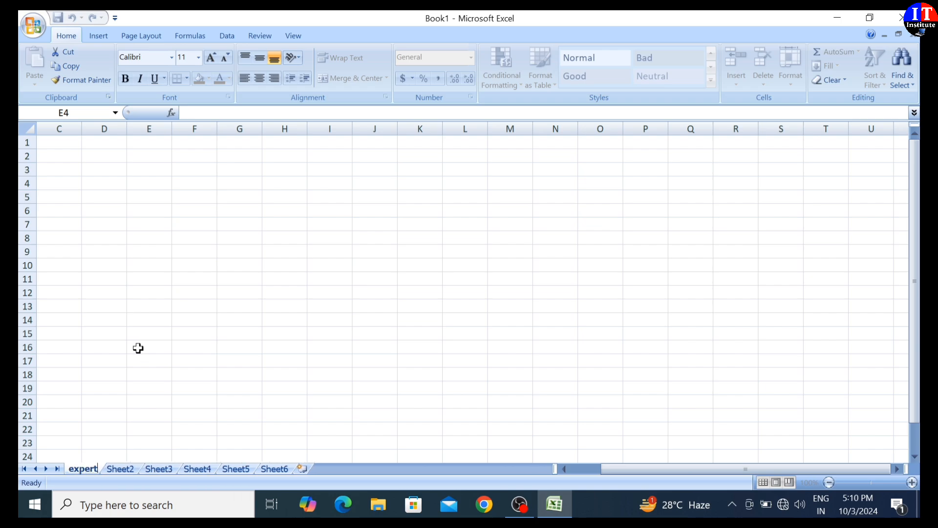
left_click(138, 348)
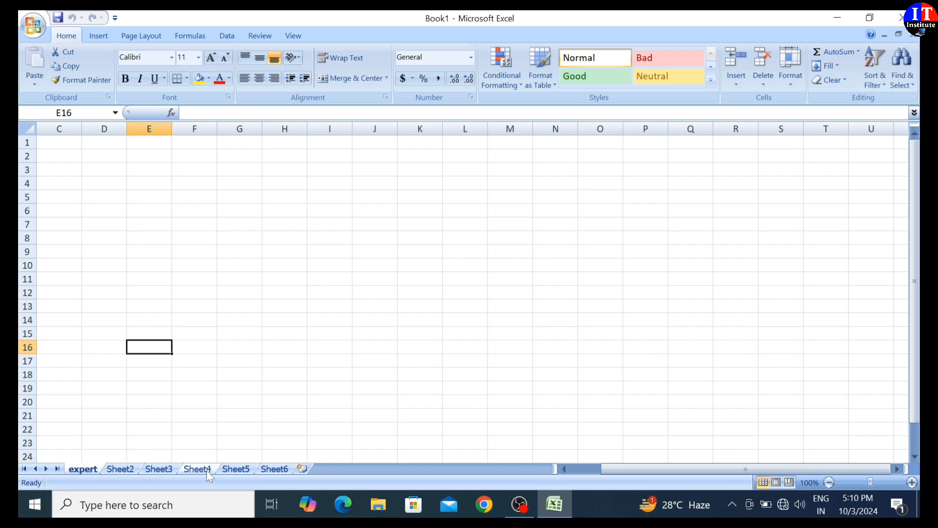
Delete the Sheet6 worksheet from the workbook
left_click(279, 470)
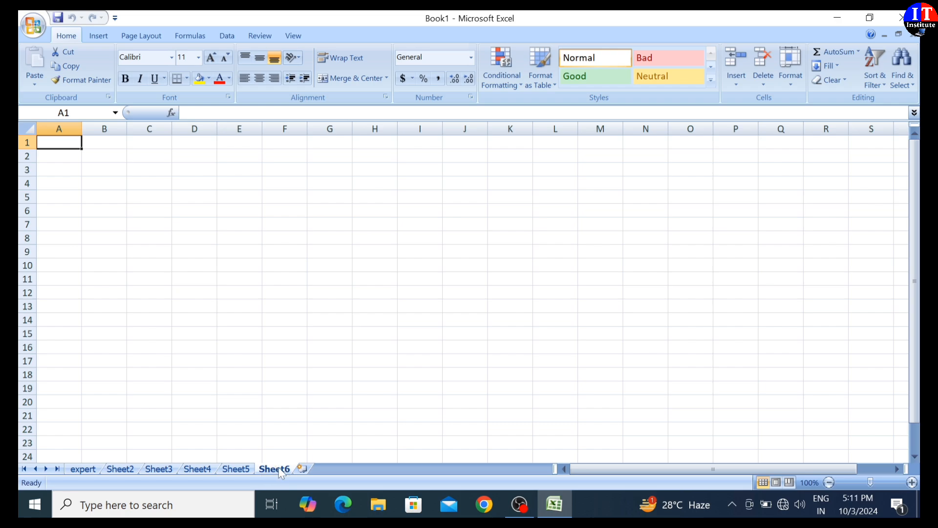
right_click(279, 469)
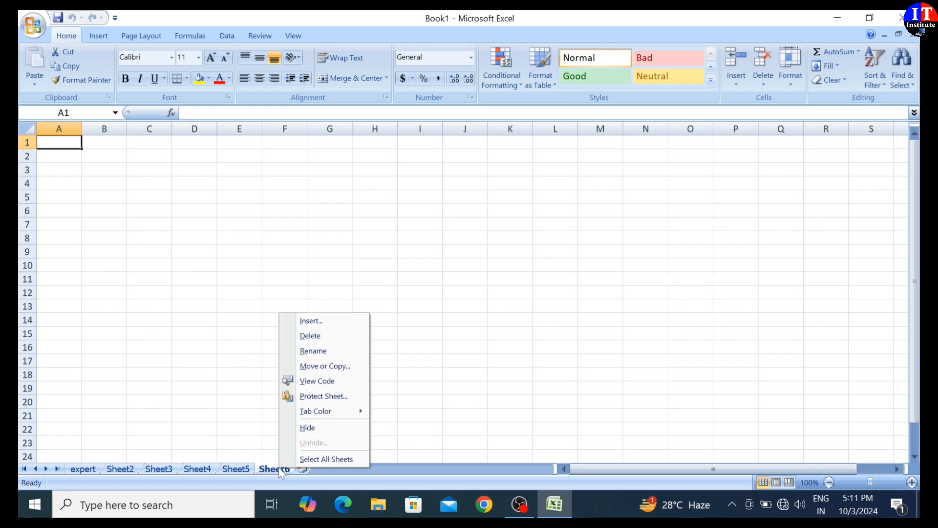
left_click(326, 335)
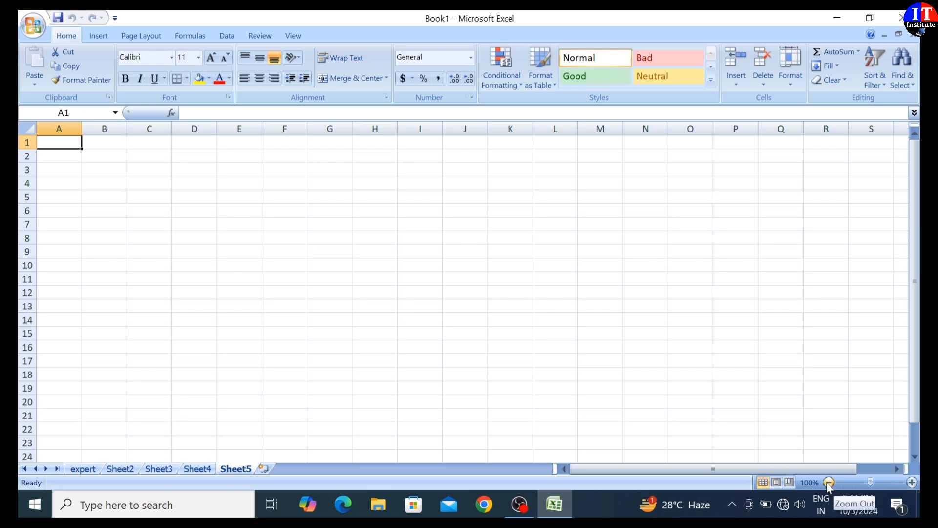
Zoom Sheet5 in to 200% and back out to 100%
left_click(912, 482)
left_click(912, 482)
left_click_drag(871, 482, 874, 480)
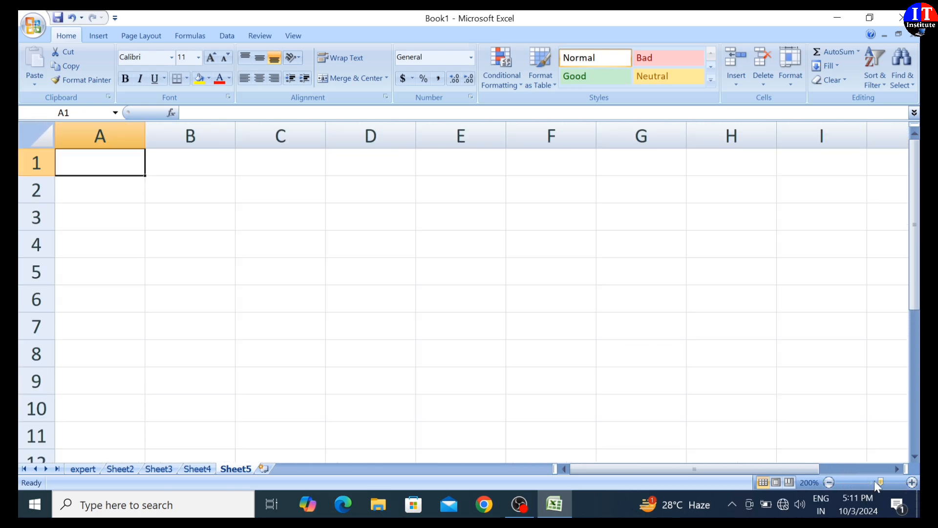
left_click(829, 482)
left_click(829, 483)
left_click(830, 483)
left_click(830, 482)
left_click(829, 483)
left_click(830, 482)
left_click(829, 482)
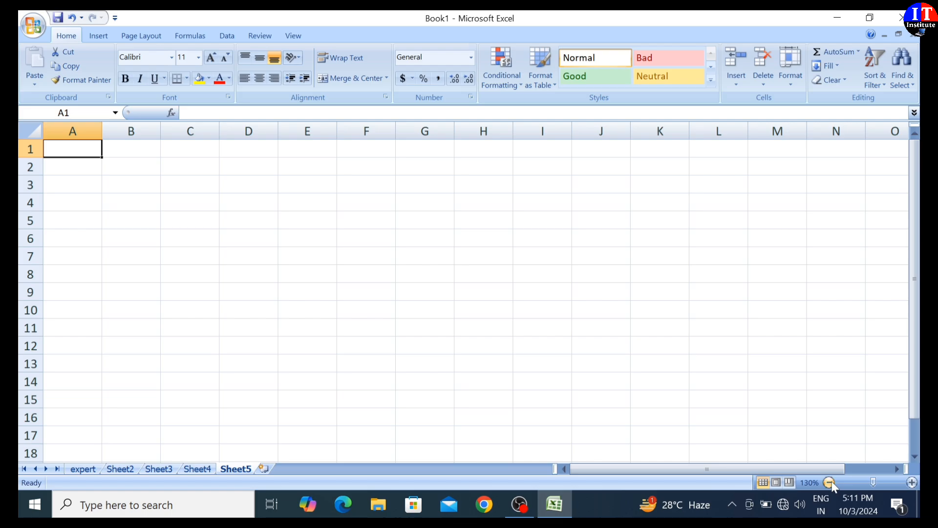
left_click(830, 482)
left_click(829, 482)
left_click(829, 482)
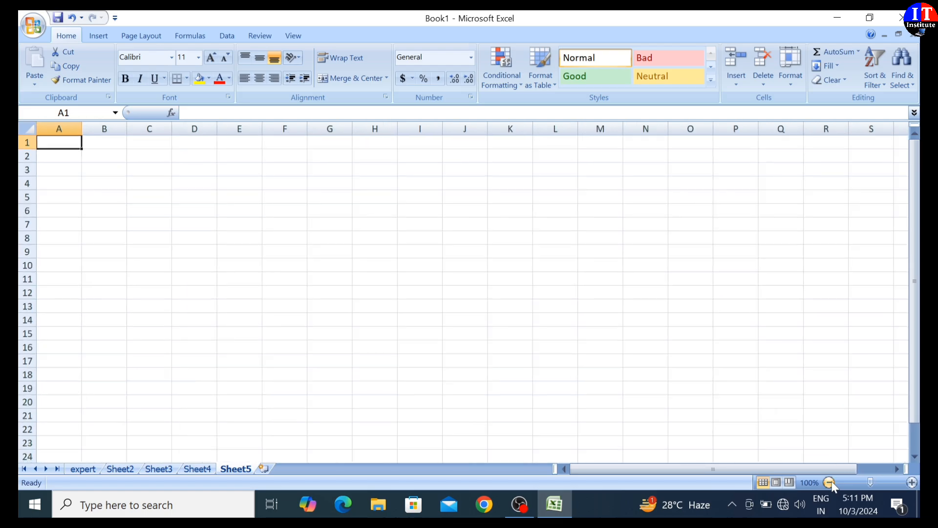
Show Sheet5 in Page Break Preview, dismiss the welcome message and return to Normal view
left_click(789, 482)
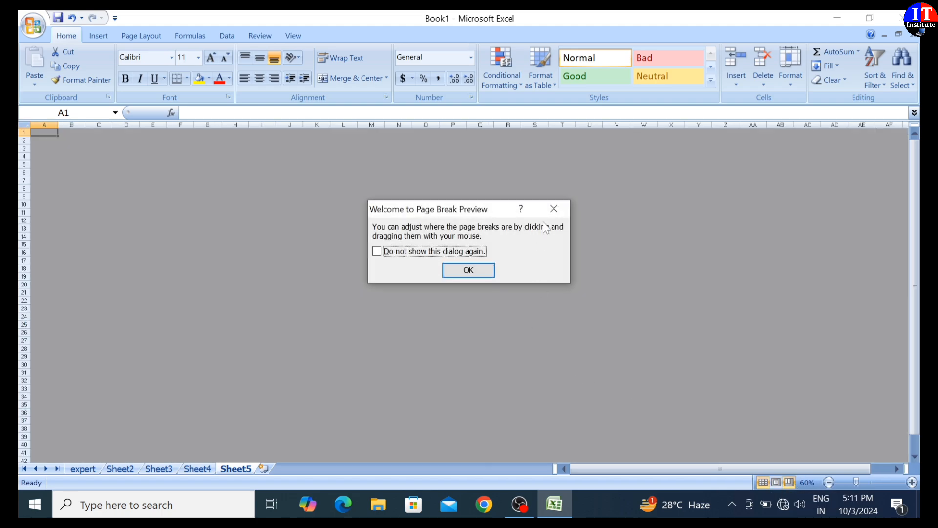
left_click(554, 208)
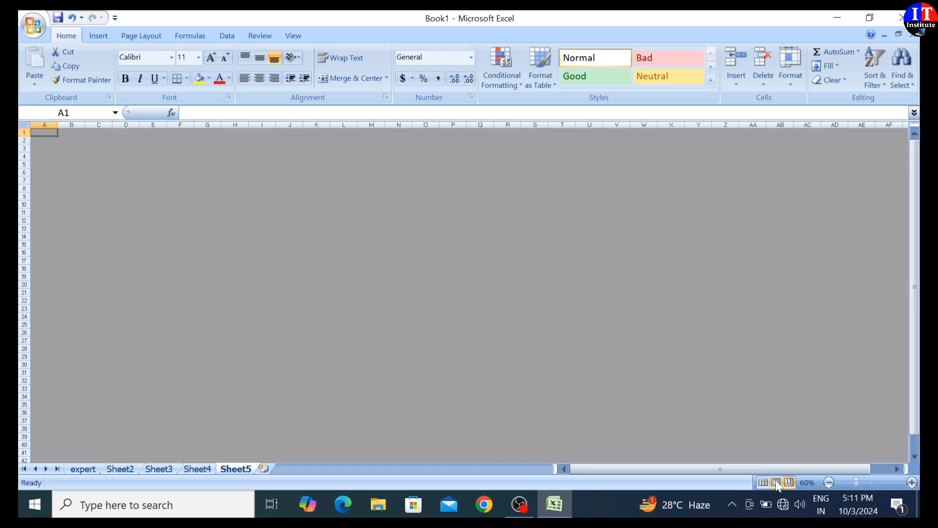
left_click(763, 482)
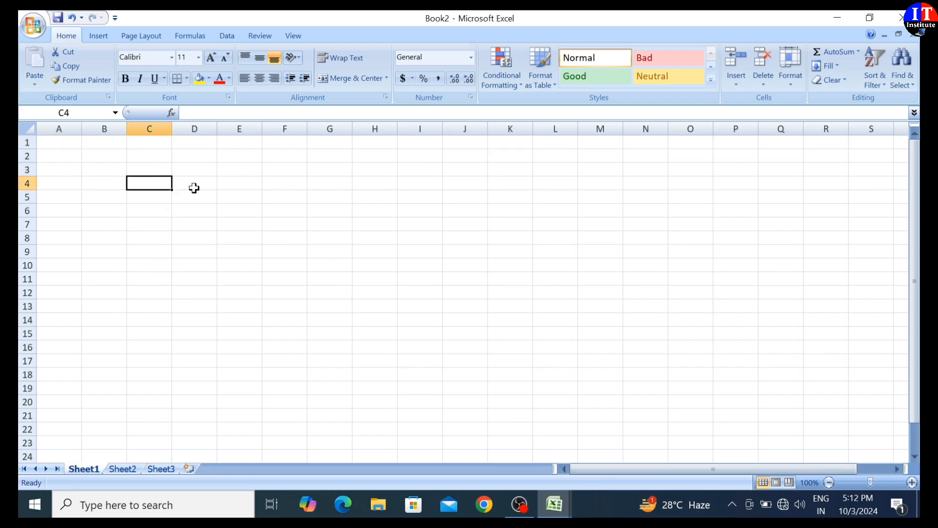
Enter 1 in cell C3 and 2 in cell C4 of Book2's Sheet1
left_click(150, 170)
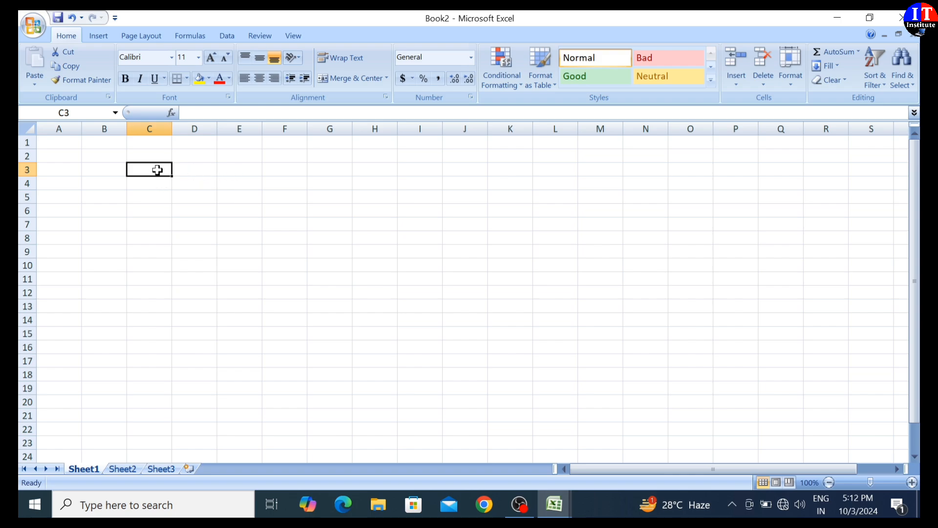
left_click(155, 184)
left_click(152, 171)
type("1")
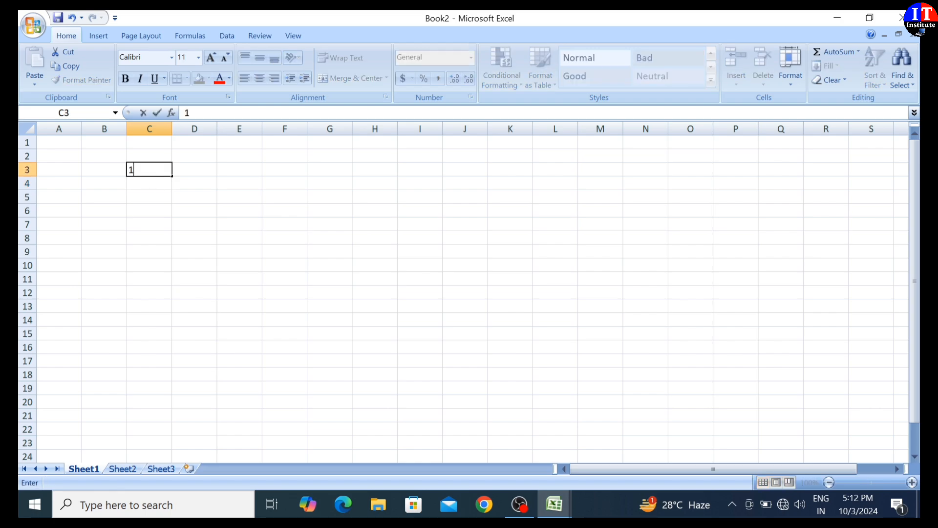
left_click(161, 185)
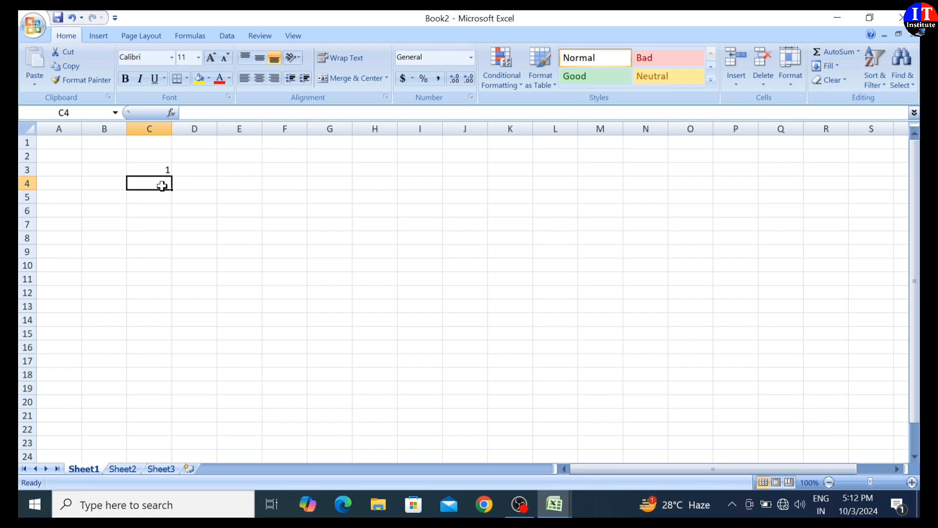
type("2")
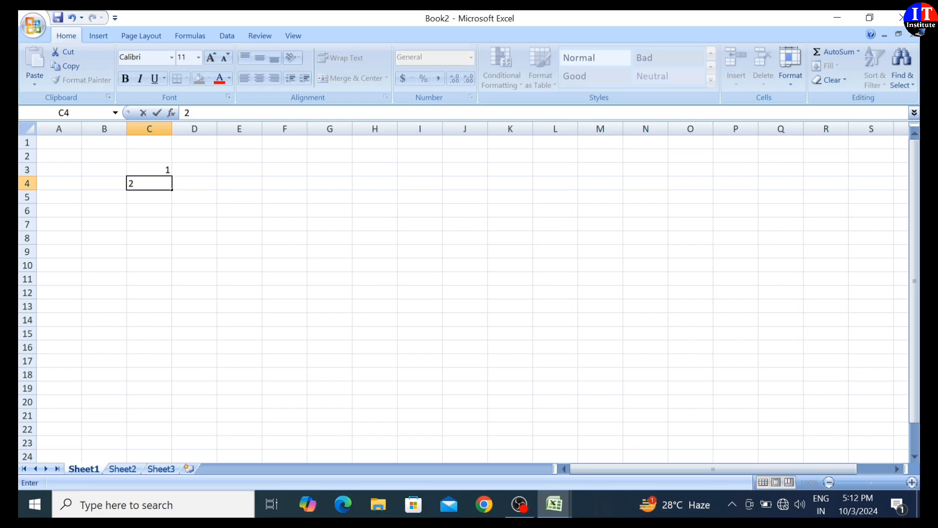
left_click(153, 197)
Try to extend the C3:C4 number series down to C12, and undo the fill
left_click(158, 169)
left_click_drag(159, 169, 164, 184)
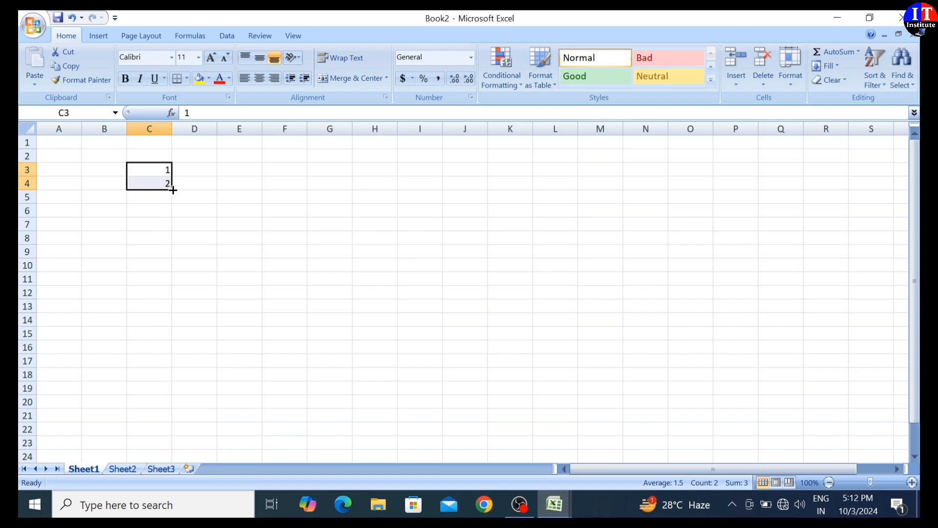
mouse_move(172, 190)
left_mouse_down()
mouse_move(176, 262)
mouse_move(169, 188)
left_mouse_up()
left_click_drag(171, 191, 169, 303)
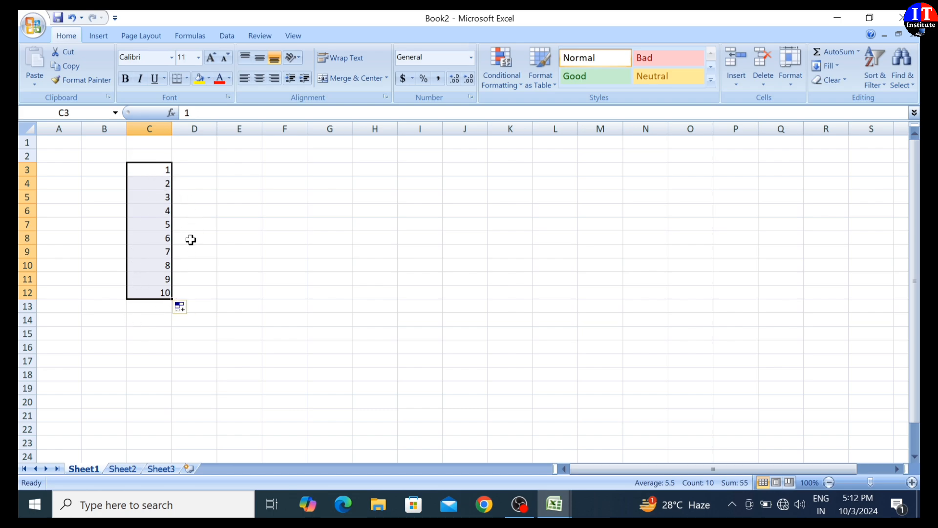
key("ctrl+z")
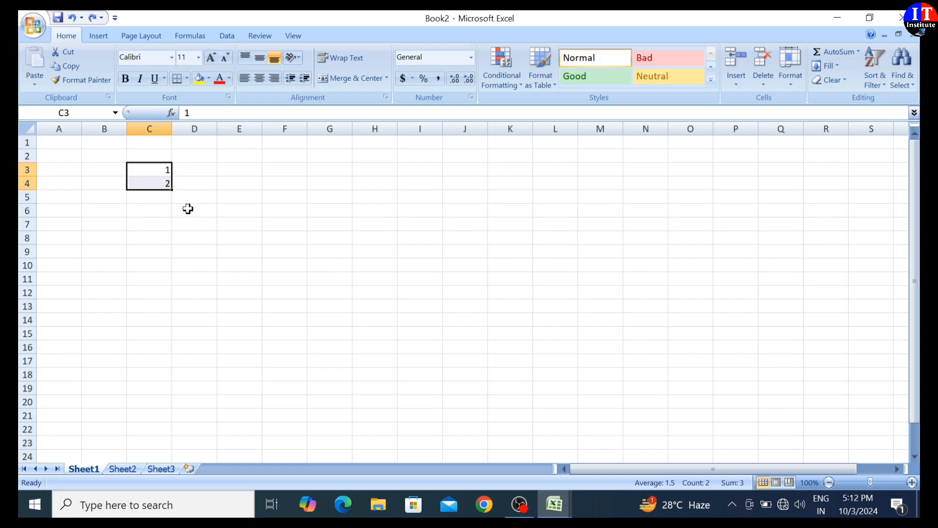
Enter 11 in cell D3 and 12 in cell D4
left_click(194, 169)
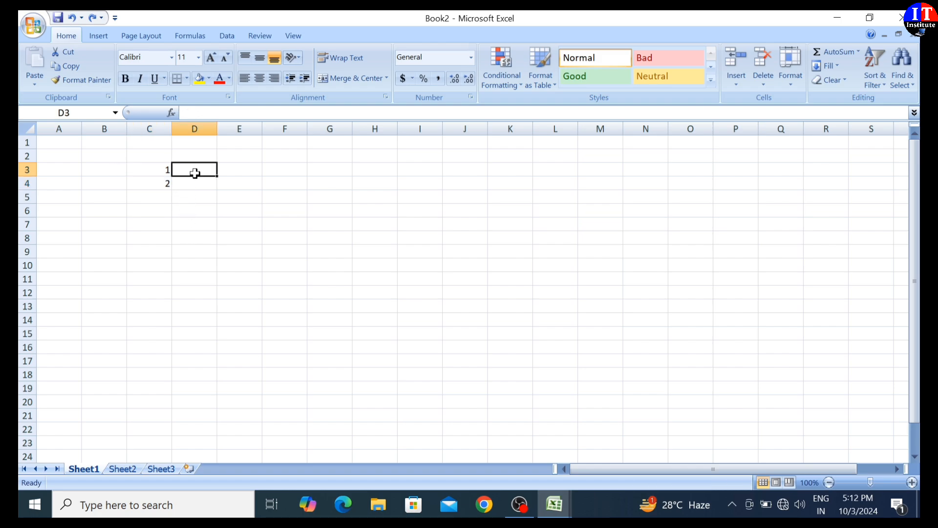
type("11")
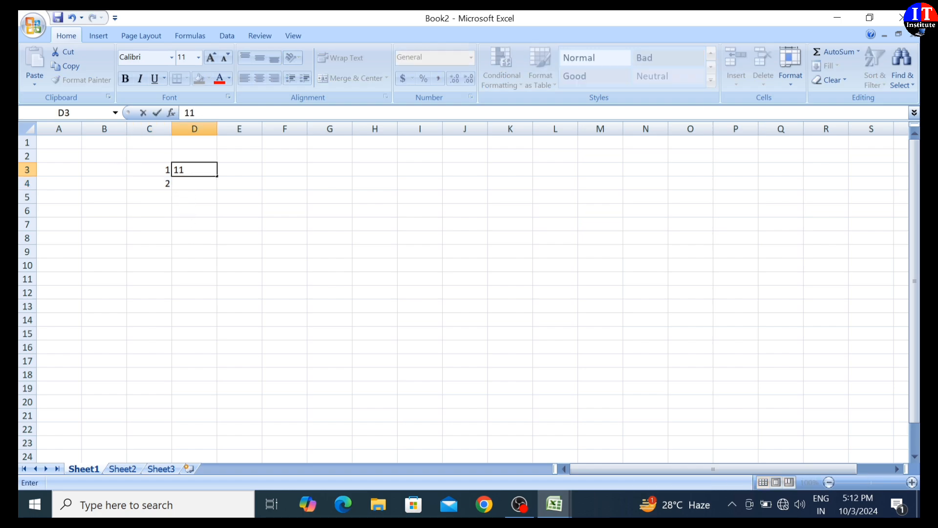
left_click(197, 184)
type("12")
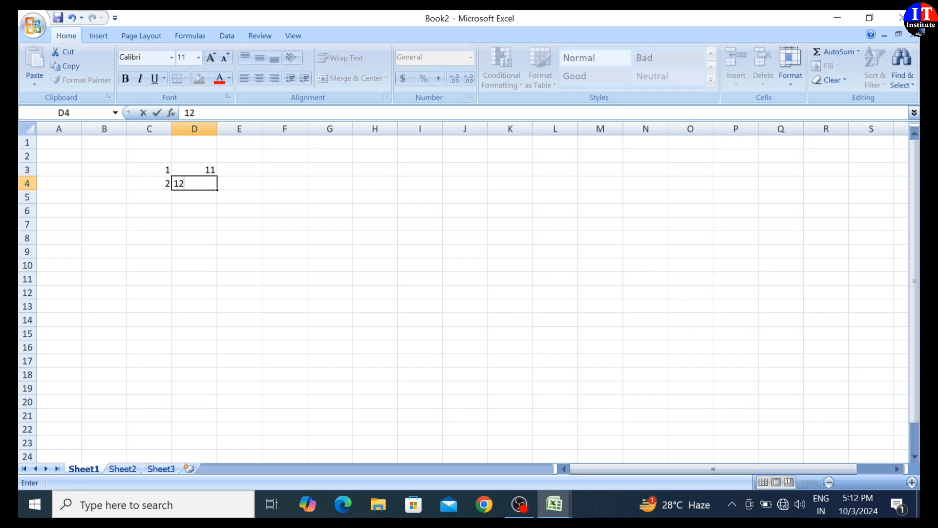
left_click(204, 207)
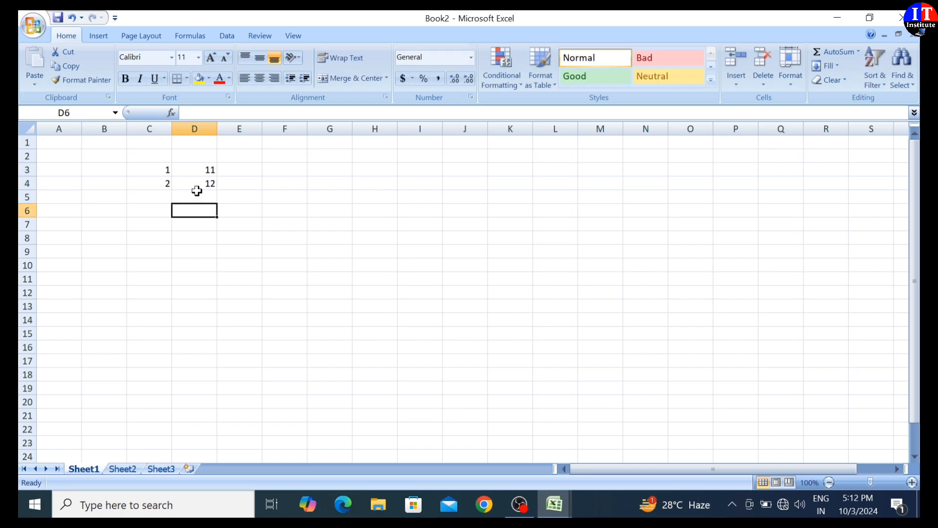
Extend the number series in C3:D4 down to row 12 and across to column L
left_click_drag(158, 169, 192, 185)
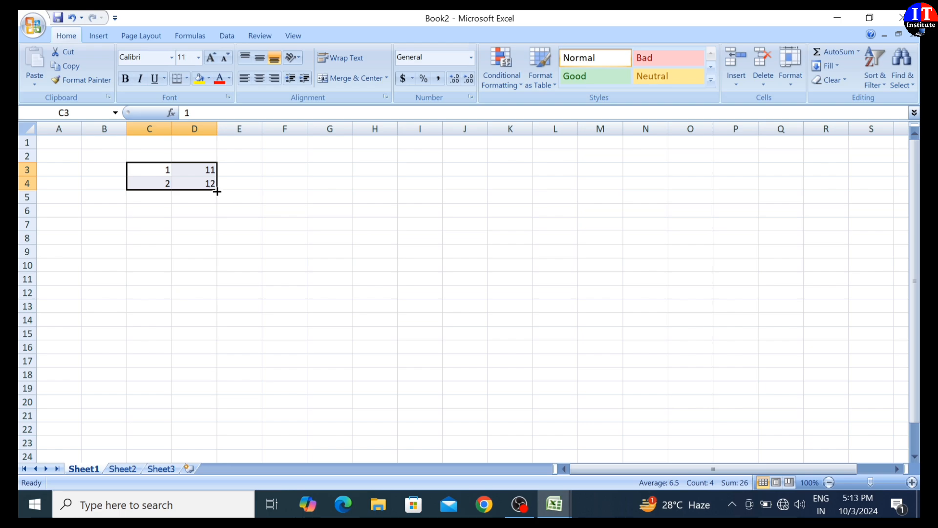
left_click_drag(218, 190, 575, 298)
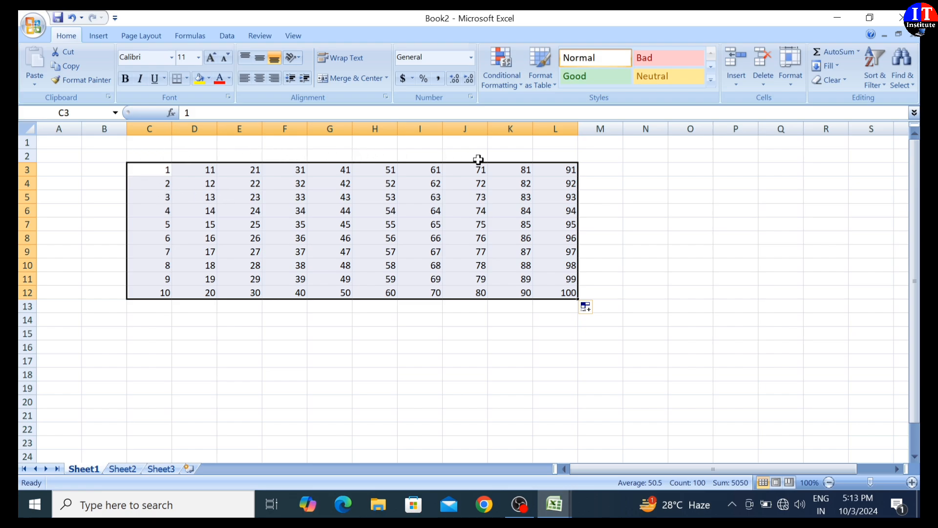
left_click(305, 344)
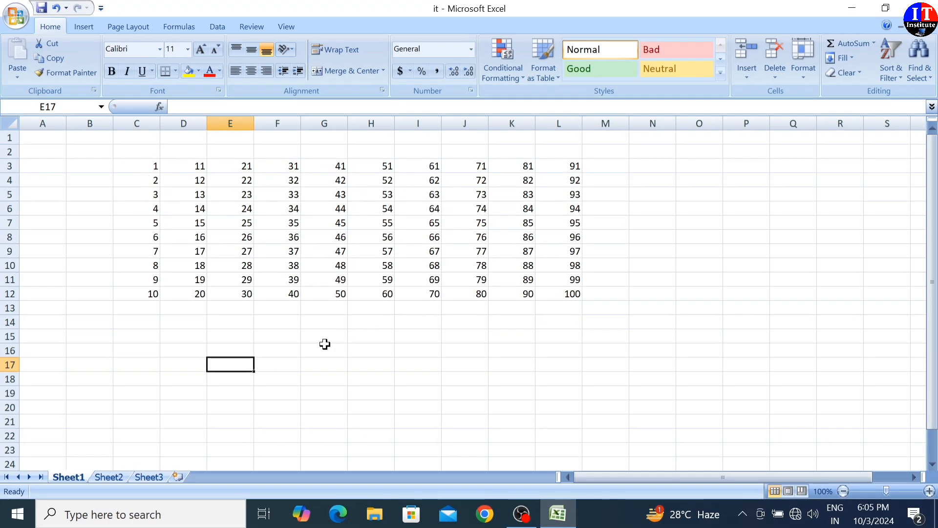
Select cells D14 and E14, and move the active cell through F14, E14 and C14 up to C13
left_click(187, 323)
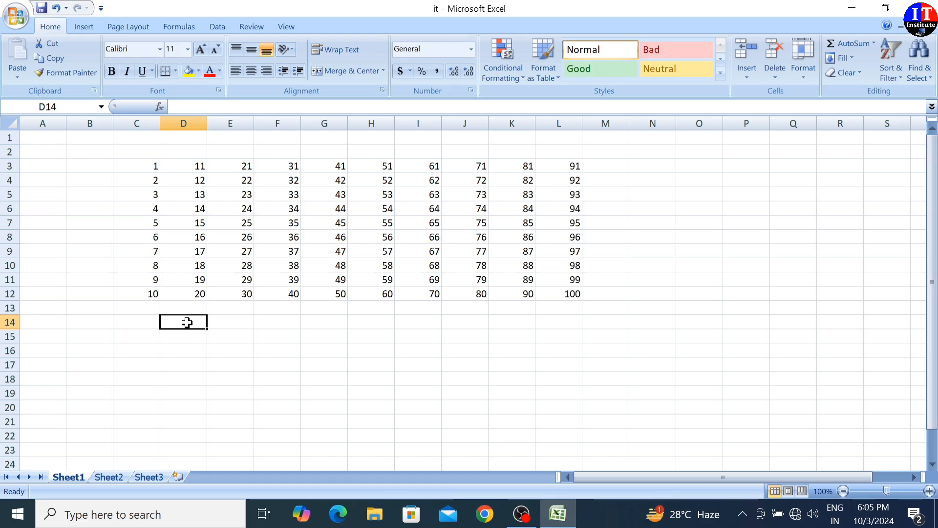
left_click(239, 325)
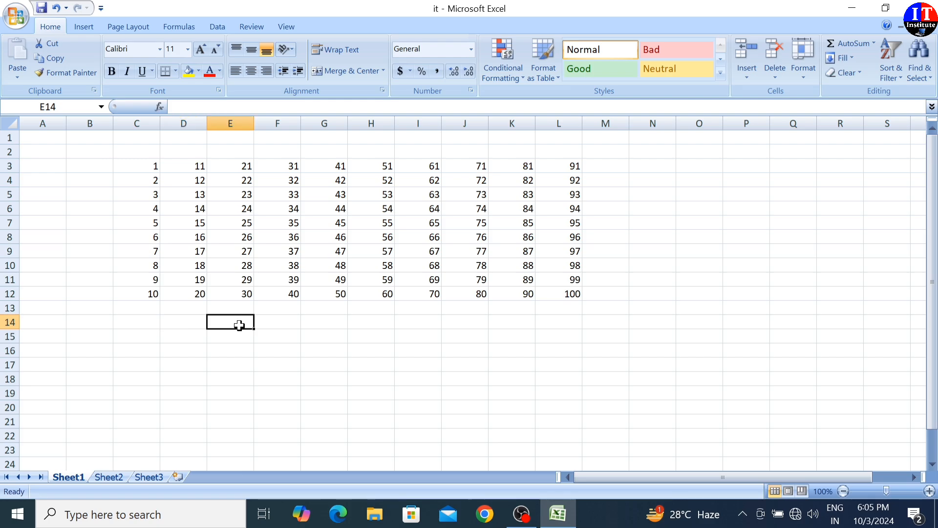
key("Right")
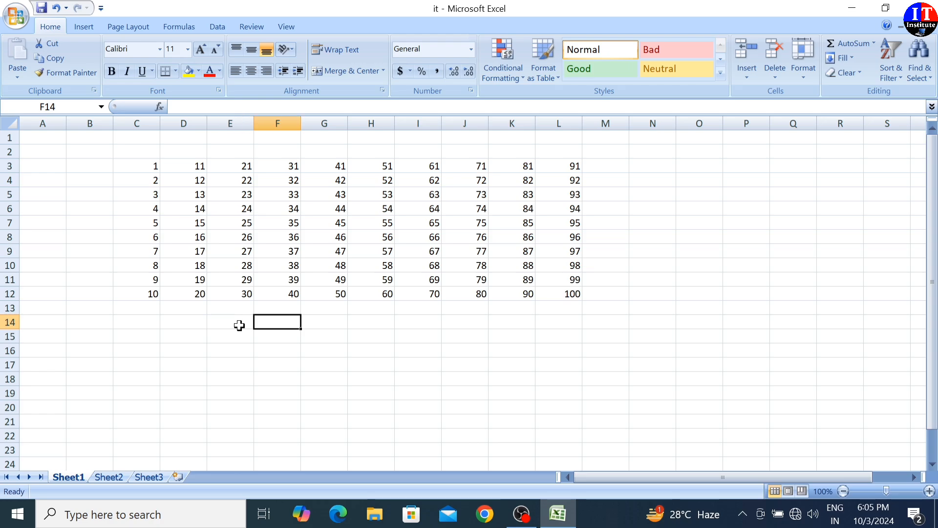
key("Left")
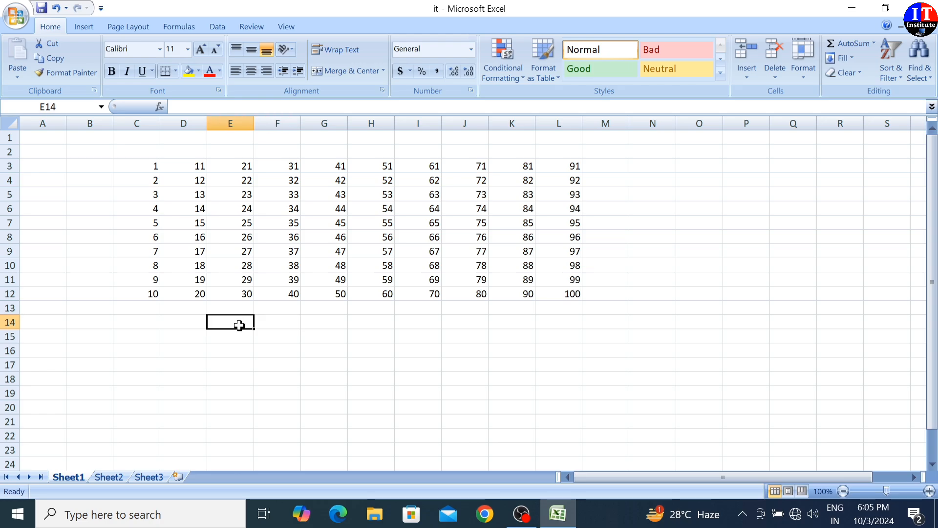
key("Left")
key("Left")
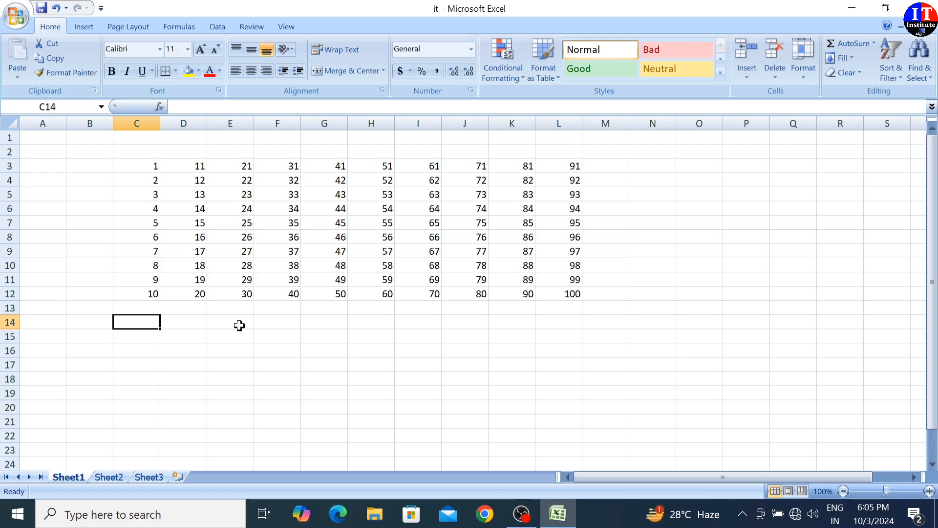
key("Up")
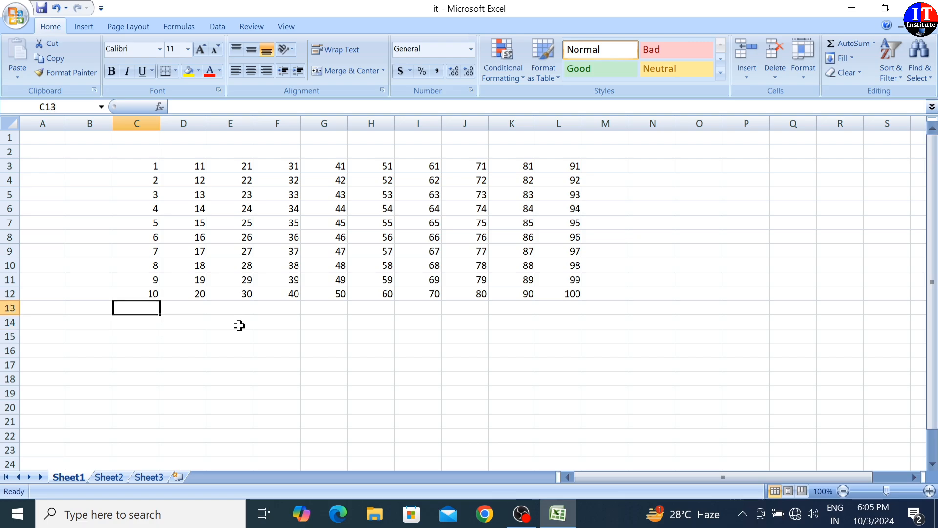
Move the active cell up to C12, down column C to C16, and back up to C14
key("Up")
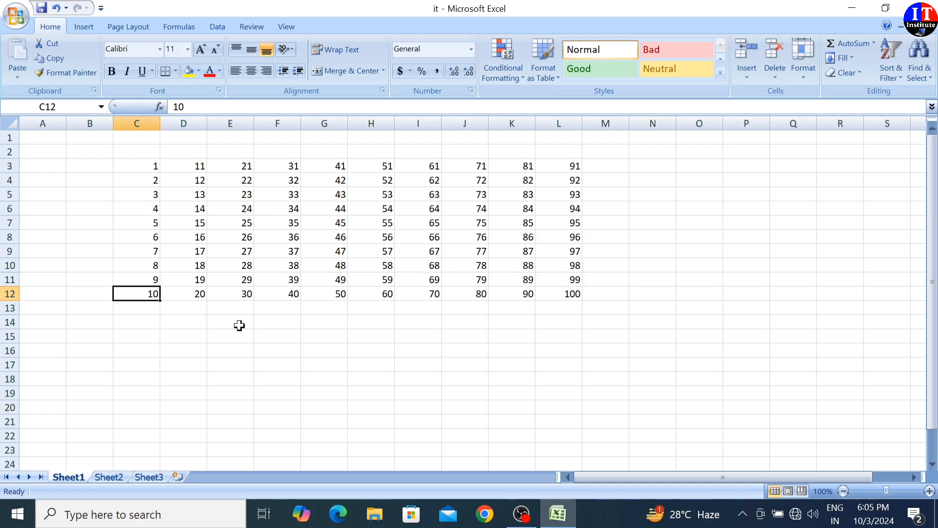
key("Down")
key("Down")
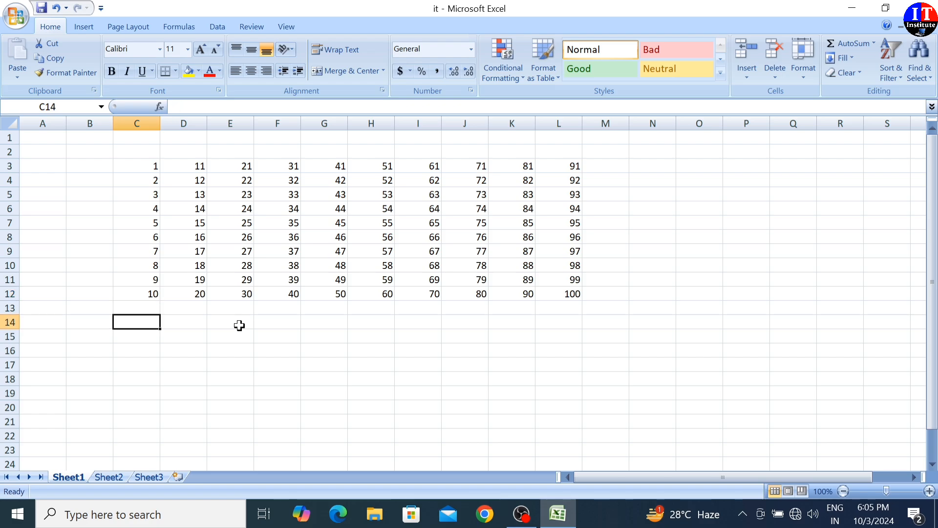
key("Down")
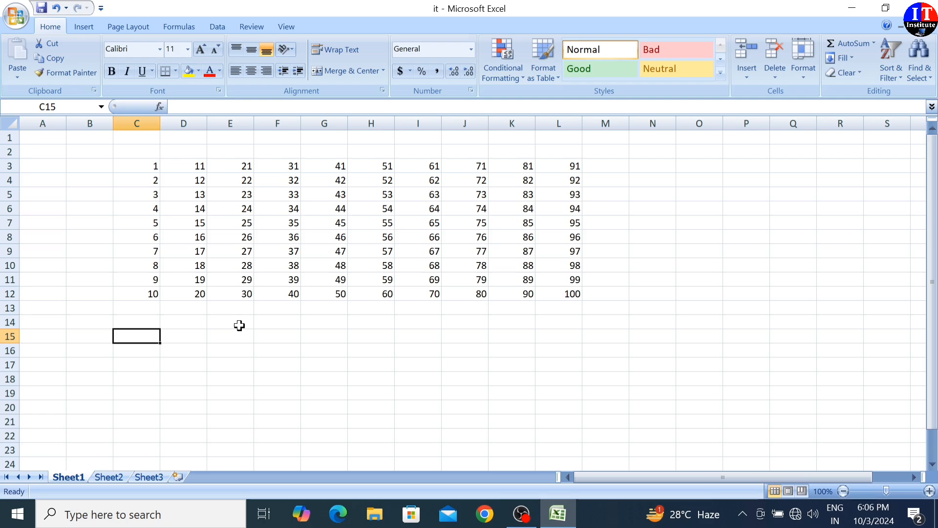
key("Down")
key("Up")
key("Up")
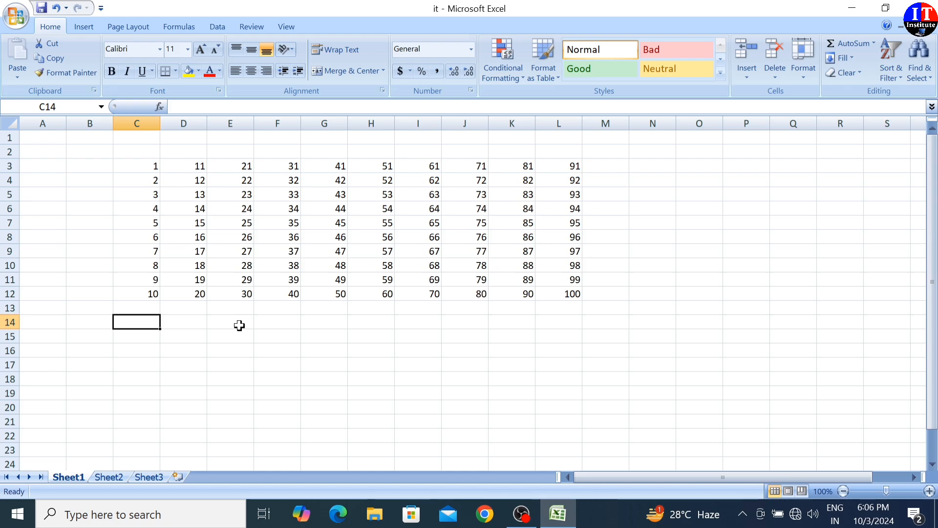
Select cell D14, move the active cell across row 14 to G14, and return to D14
left_click(177, 317)
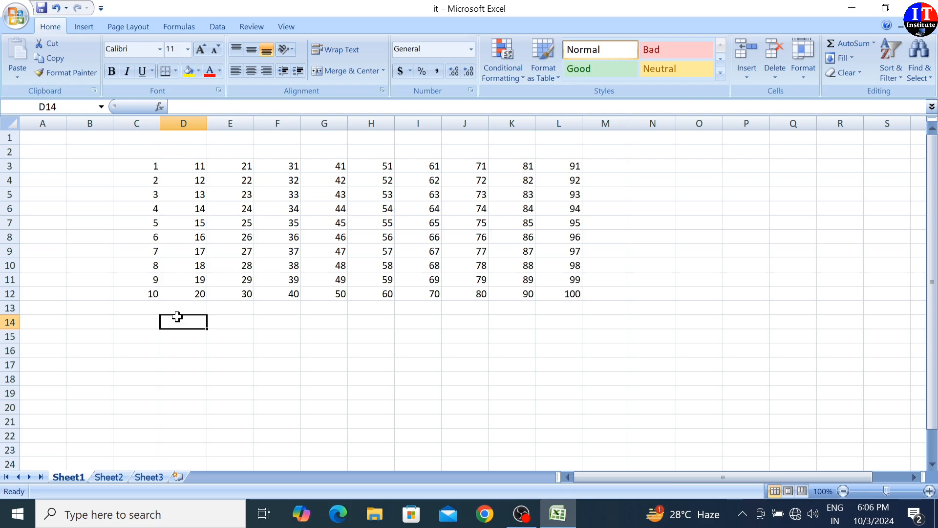
key("Right")
key("Right")
key("Right")
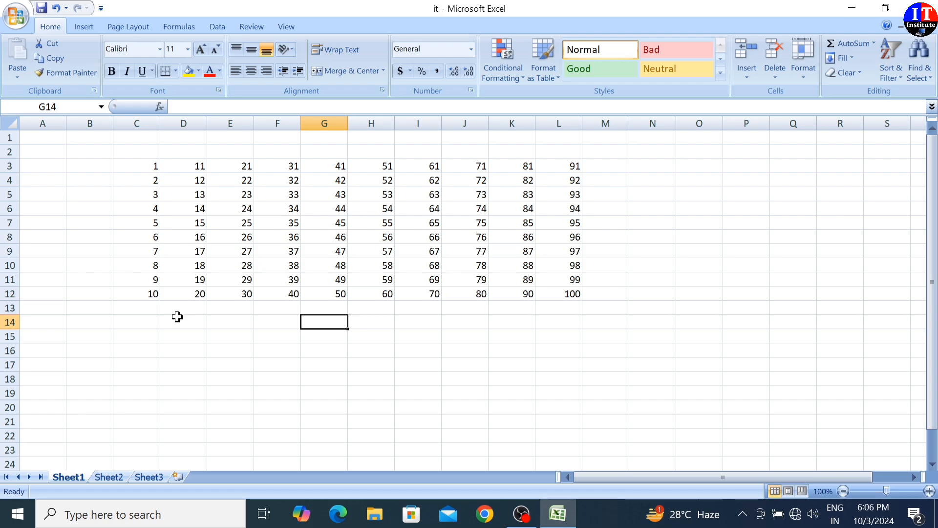
key("Left")
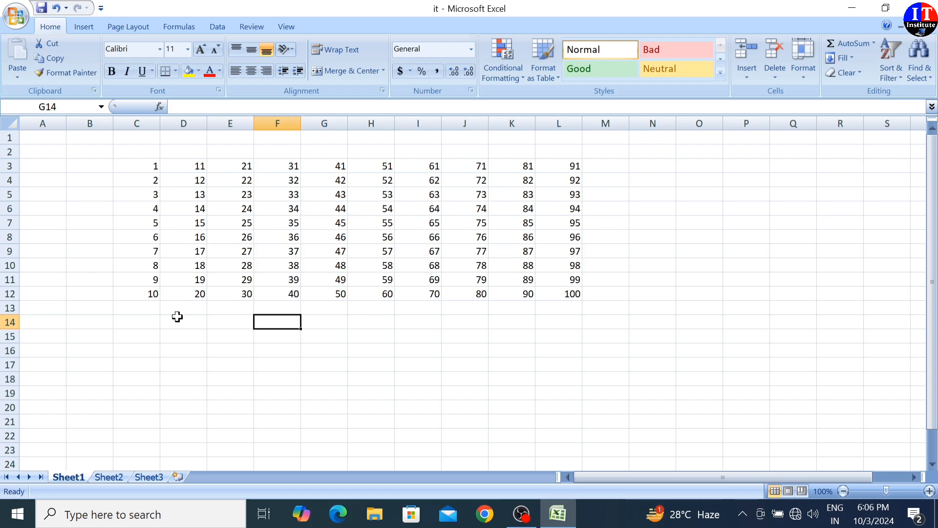
key("Left")
key("Left")
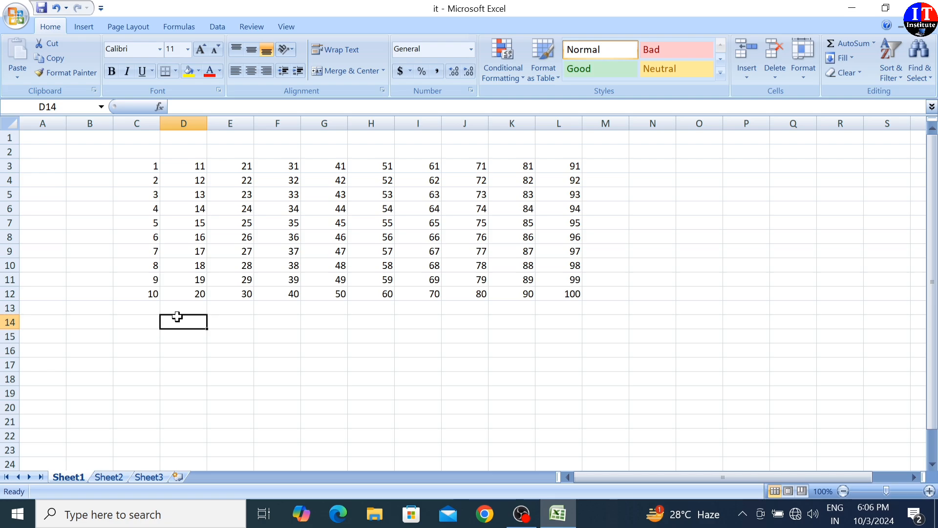
Enter 2 in D14, 4 in D15, 3 in E14 and 6 in E15
type("2")
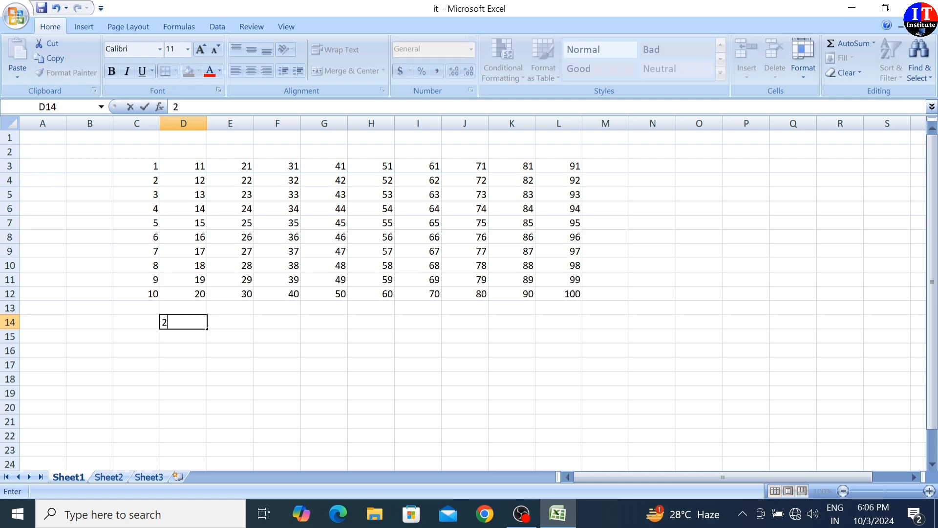
key("Return")
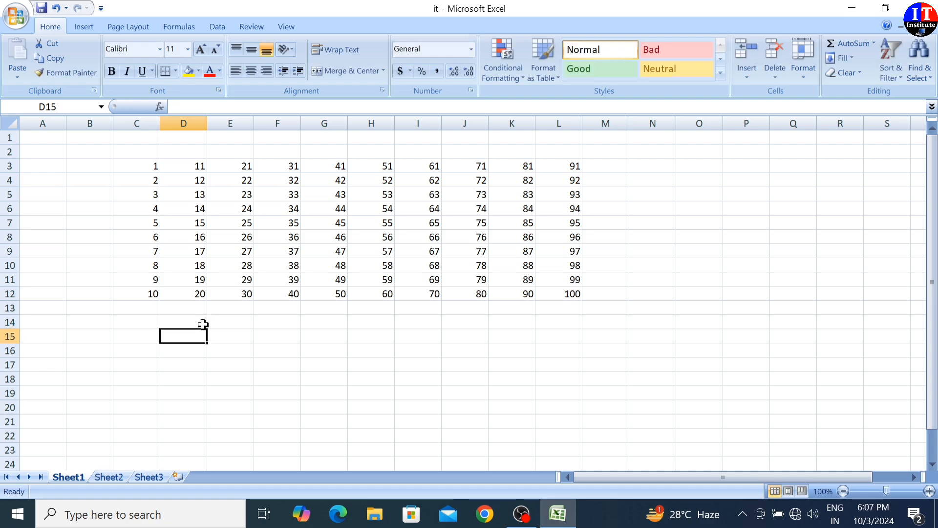
type("4")
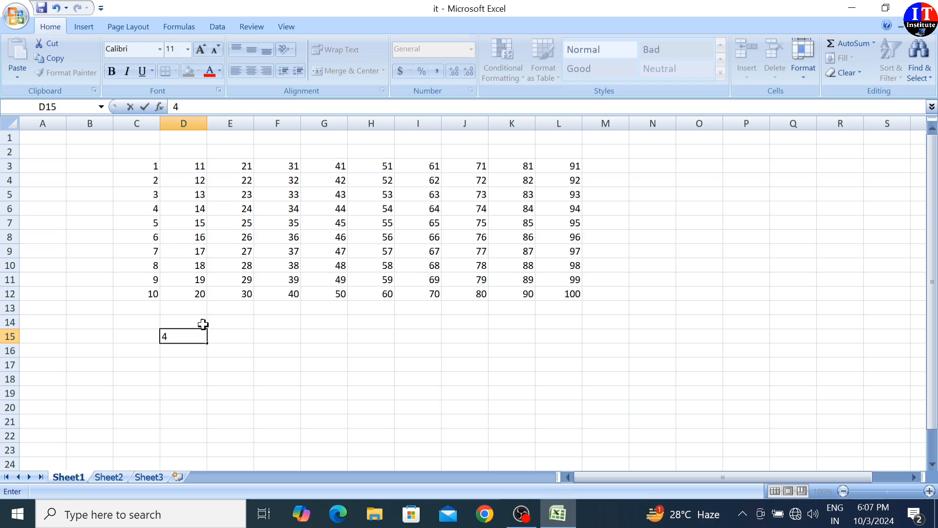
key("Tab")
key("Up")
type("3")
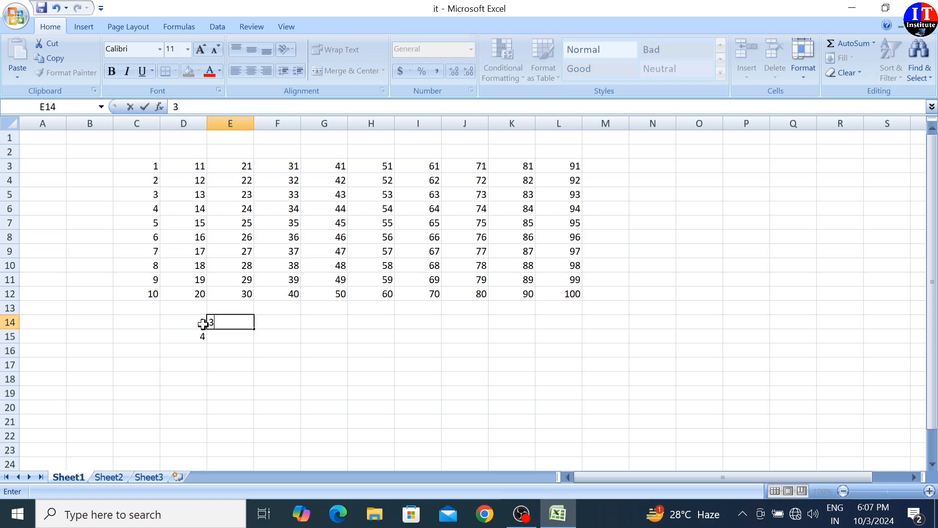
key("Return")
type("6")
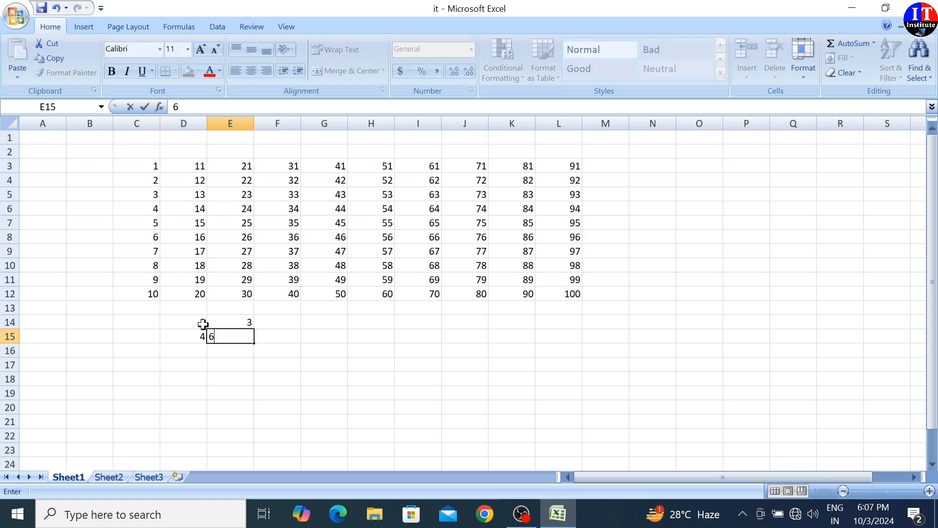
key("Return")
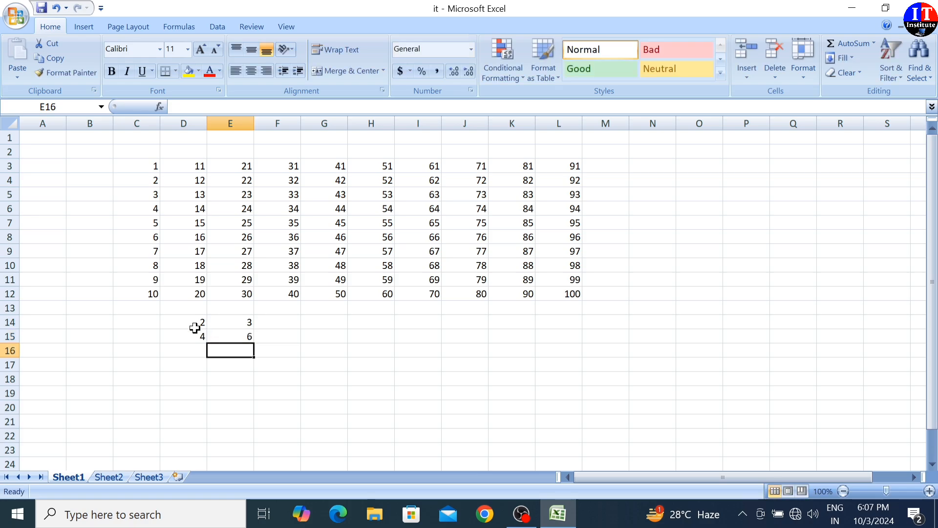
Extend the number series in D14:E15 down to row 23 and across to column L
left_click_drag(183, 318, 214, 335)
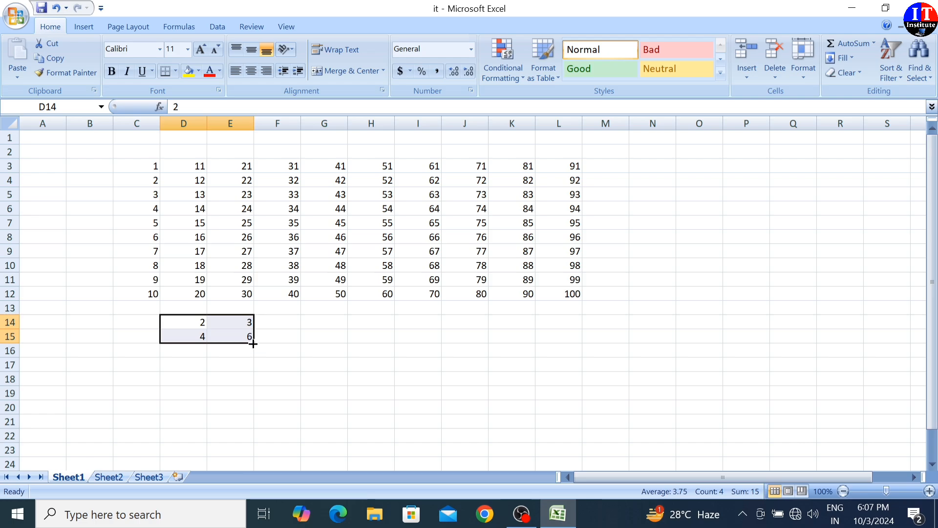
left_click_drag(253, 344, 233, 450)
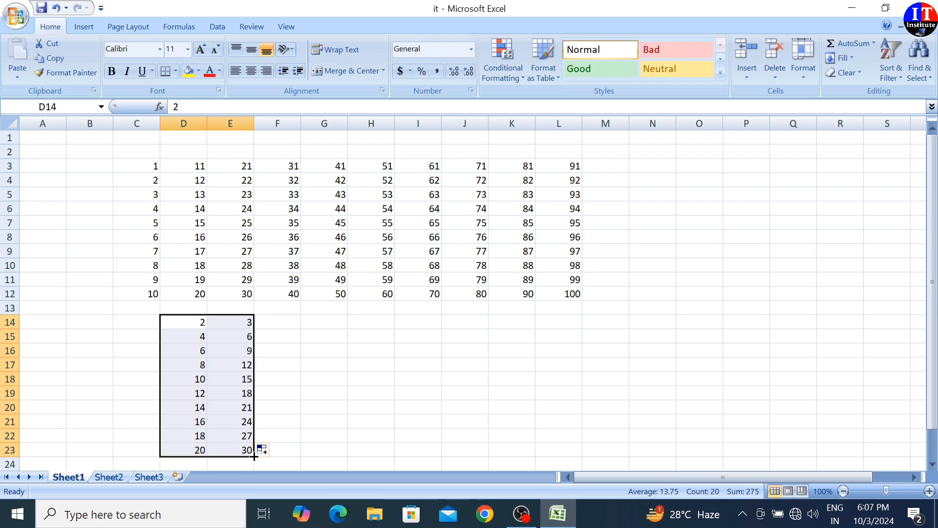
left_click_drag(254, 457, 582, 464)
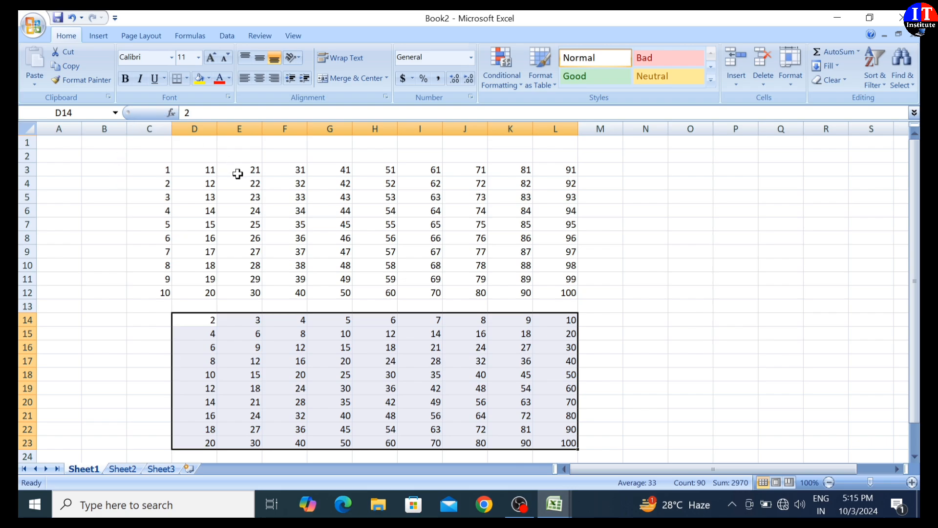
Save the workbook in the Documents folder under the file name "it"
key("ctrl+s")
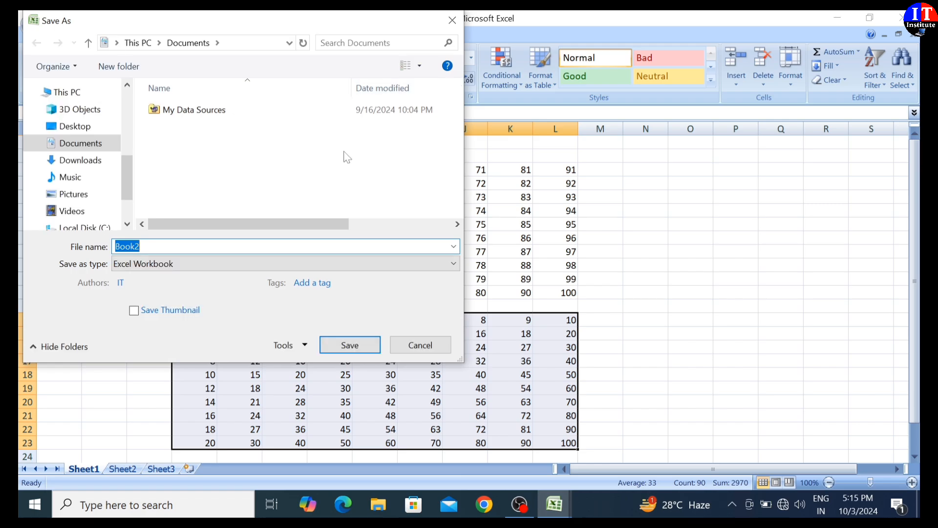
type("it")
key("Return")
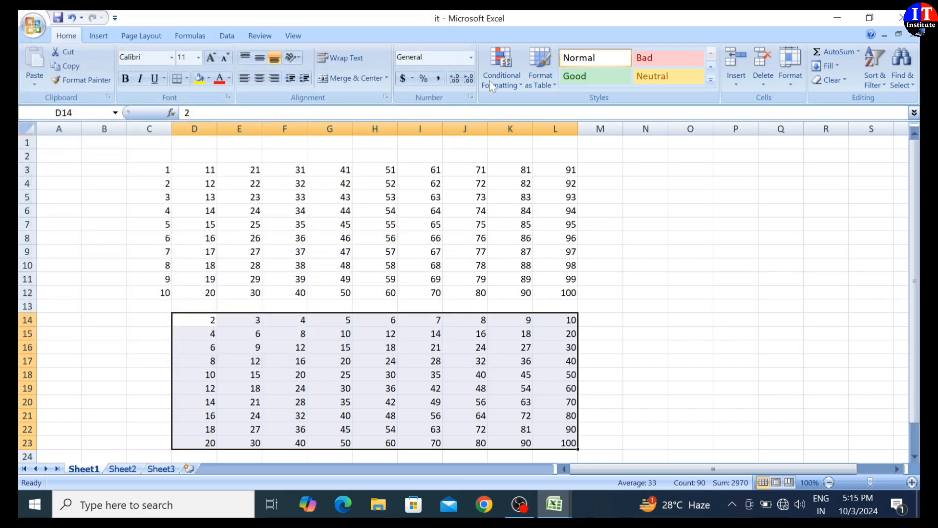
Close the saved workbook, and close Book1 without saving its changes
left_click(907, 18)
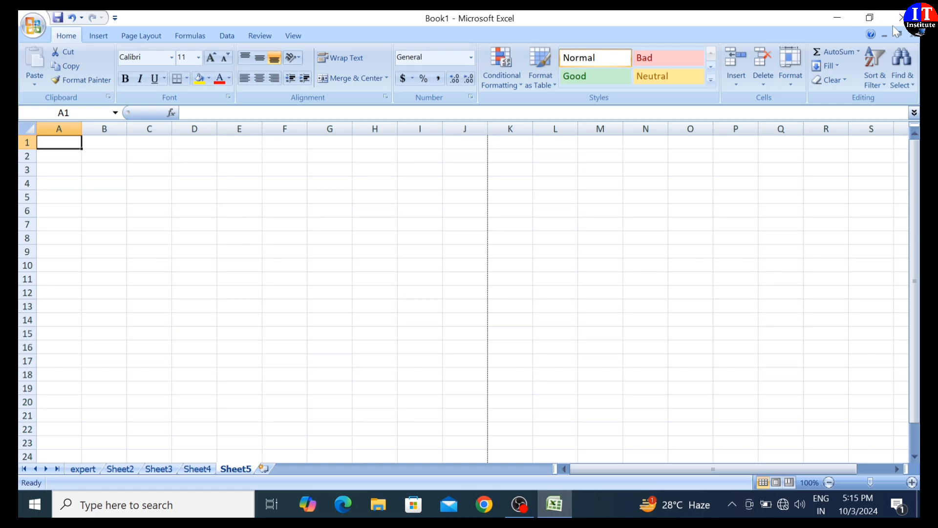
left_click(907, 18)
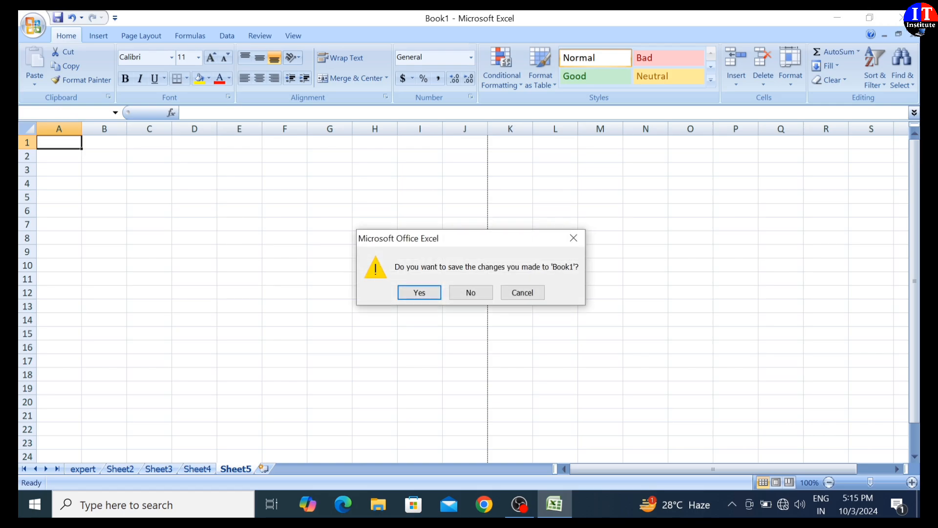
left_click(487, 292)
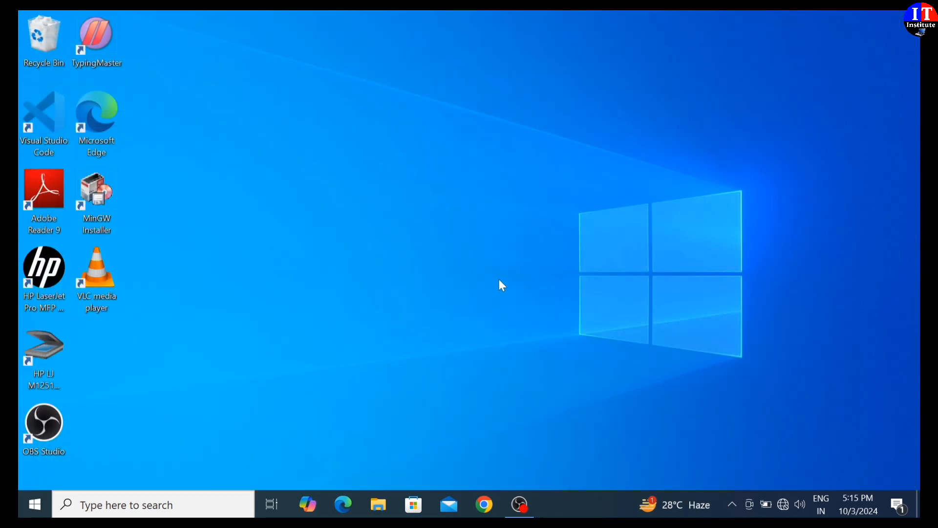